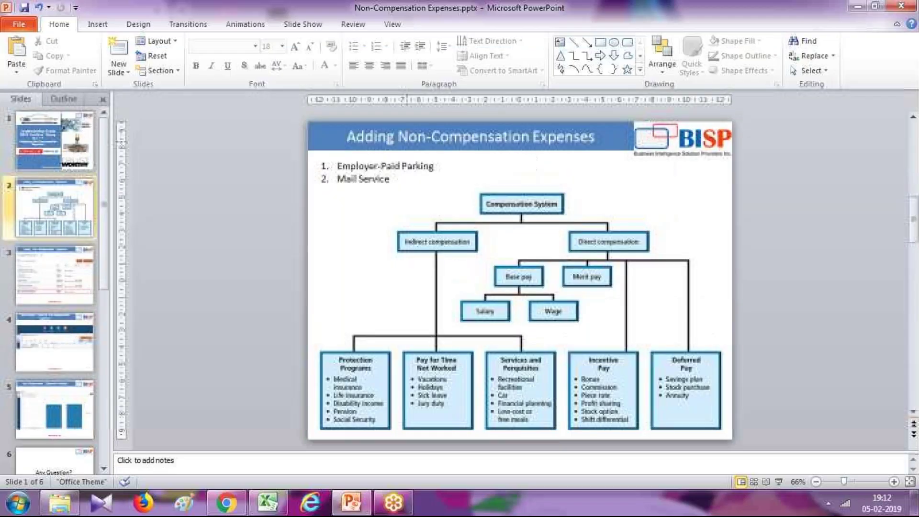
# - Open Application > Configure for Workforce and scroll down to the Non Compensation Expenses feature
pyautogui.hotkey('alt', 'Tab')
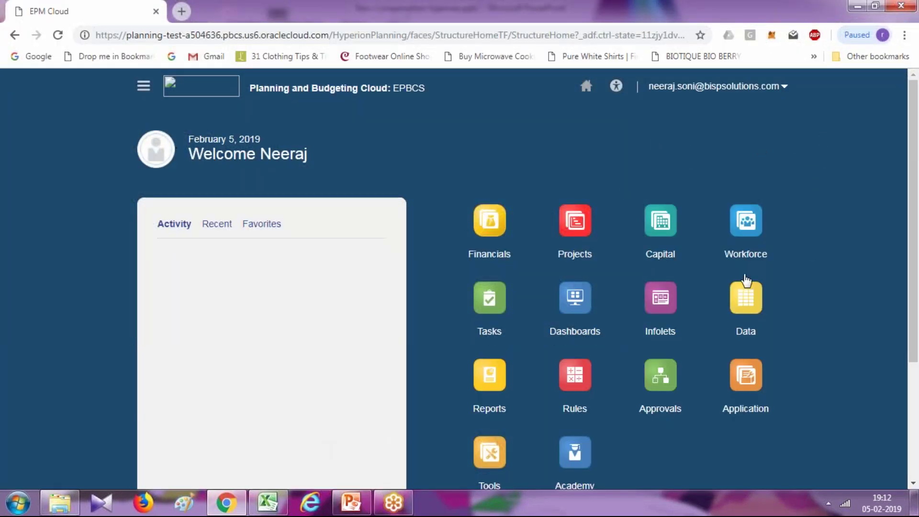
pyautogui.scroll(-3, 811, 326)
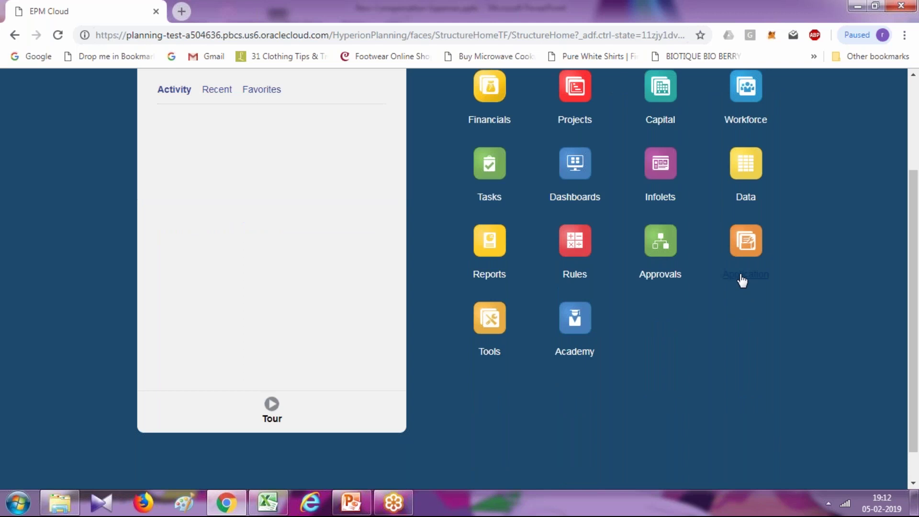
pyautogui.click(744, 276)
pyautogui.scroll(-3, 826, 308)
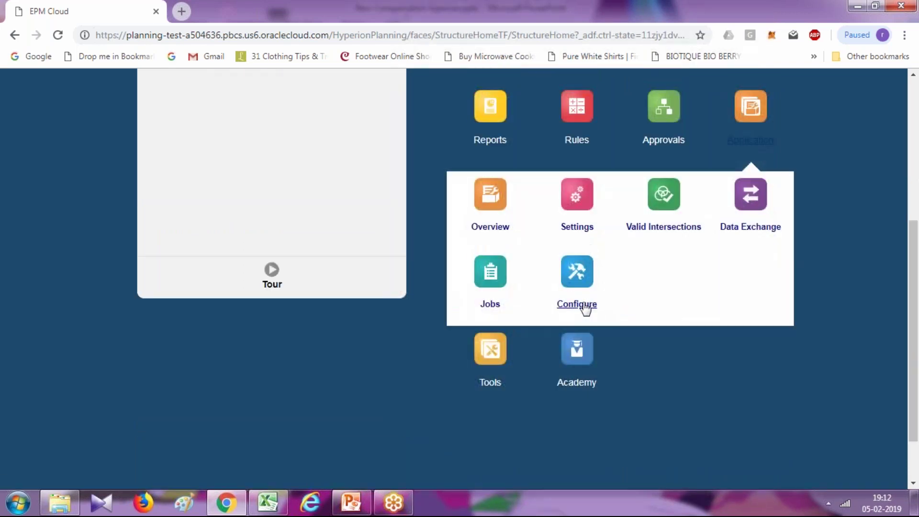
pyautogui.click(583, 305)
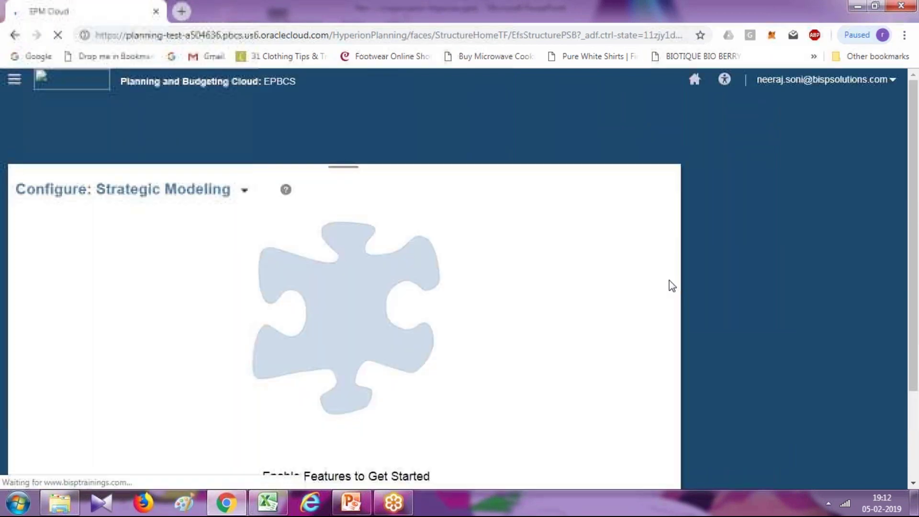
pyautogui.click(244, 190)
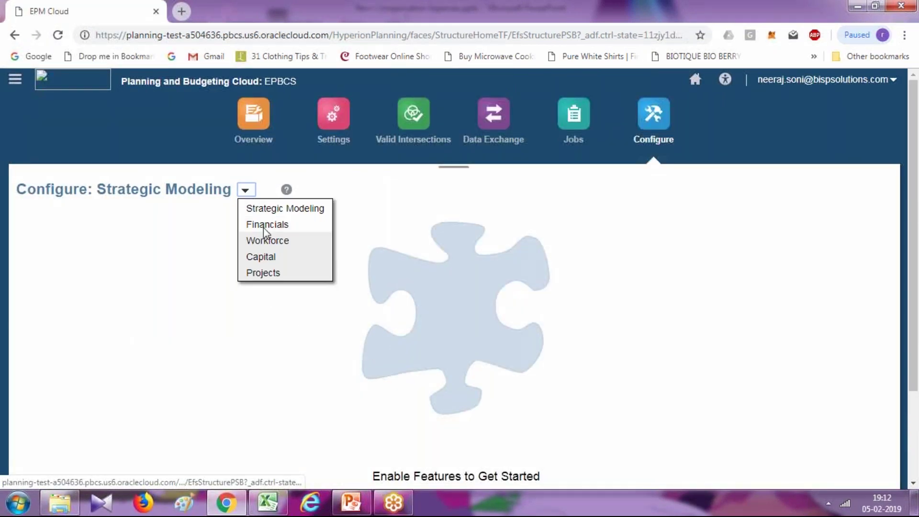
pyautogui.click(263, 254)
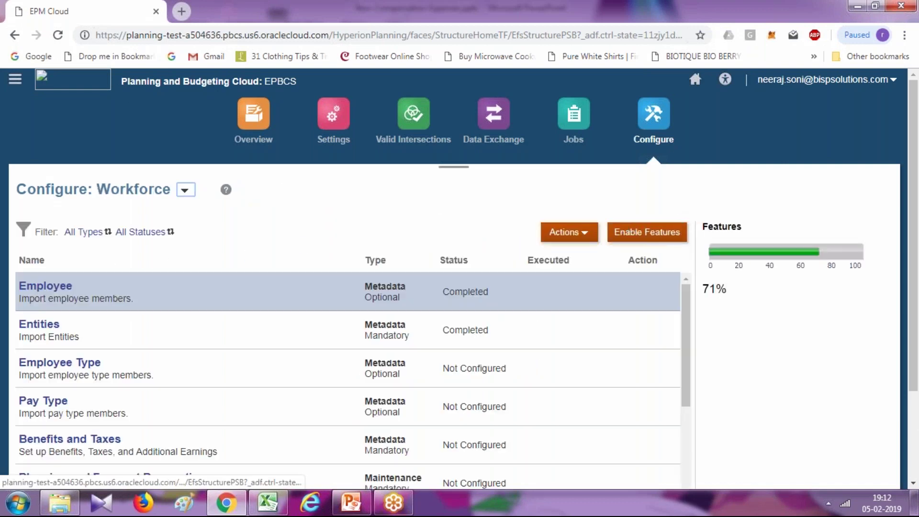
pyautogui.scroll(-10, 676, 278)
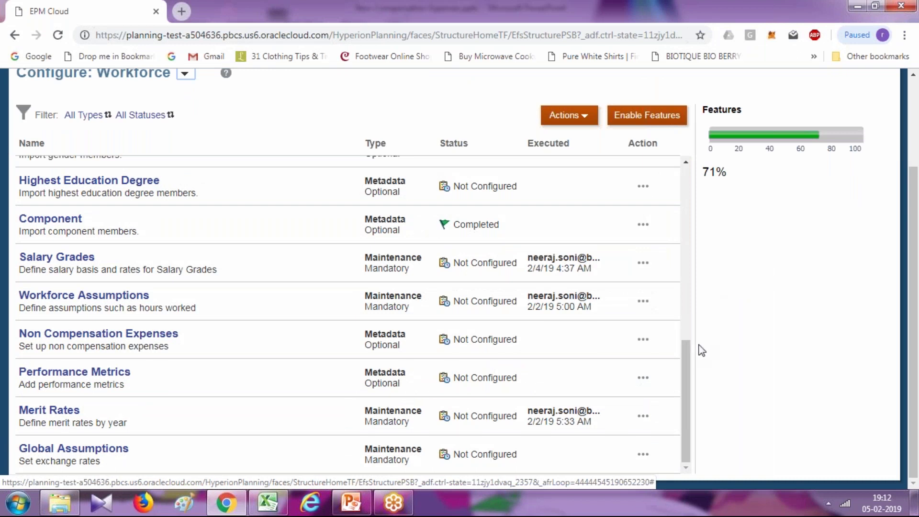
# - Add a new Non Compensation Expenses member named 'Mail Service'
pyautogui.click(78, 337)
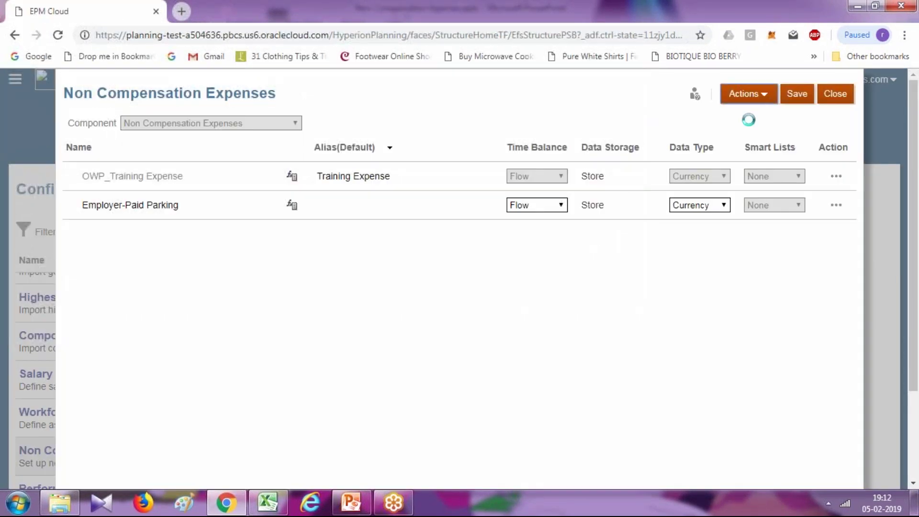
pyautogui.click(748, 94)
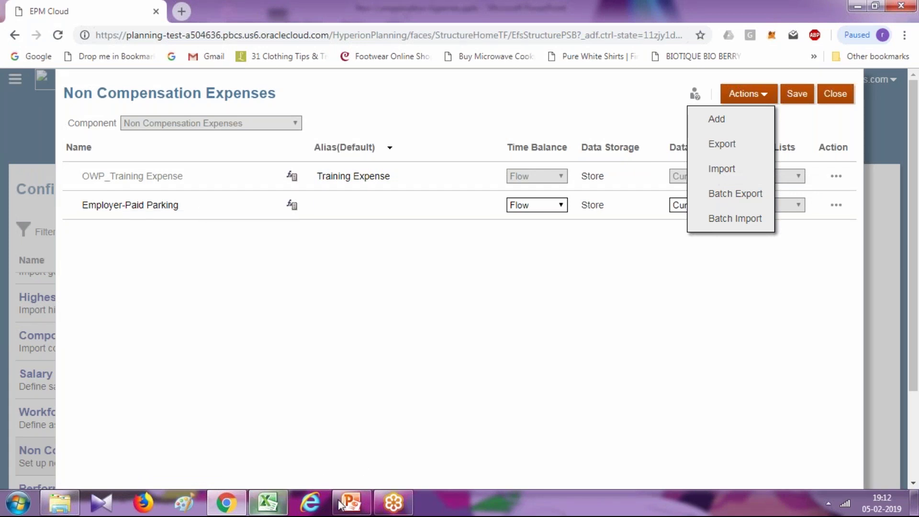
pyautogui.click(256, 225)
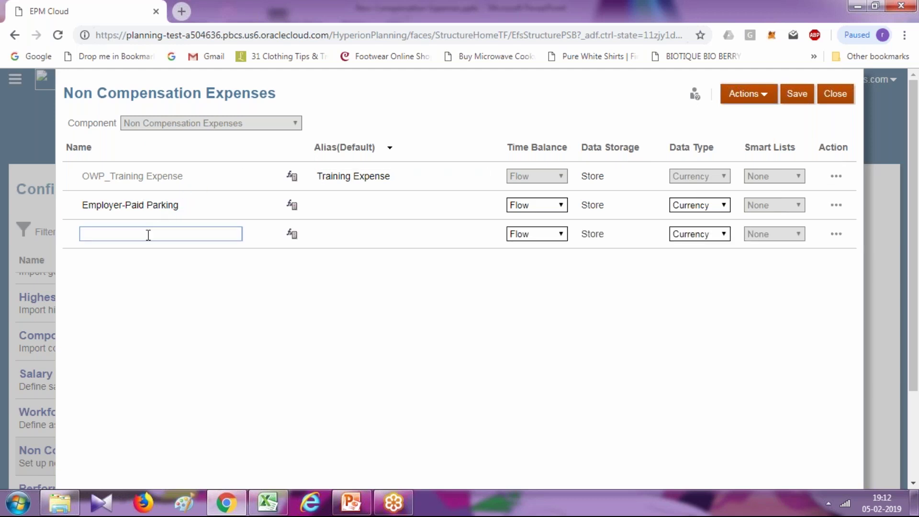
pyautogui.write('Mail S')
pyautogui.write('erci')
pyautogui.write('vice')
pyautogui.press('Tab')
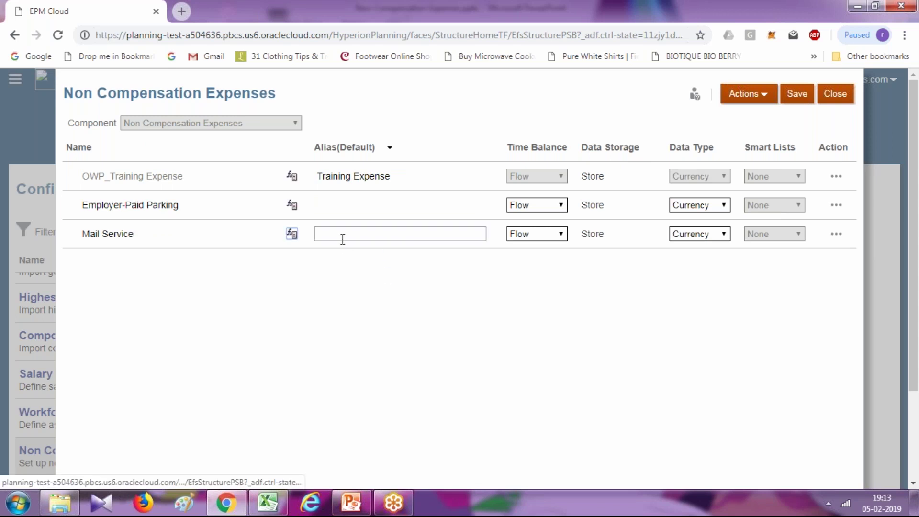
# - Give the member the alias 'Employee Mail Service' and save it
pyautogui.click(328, 237)
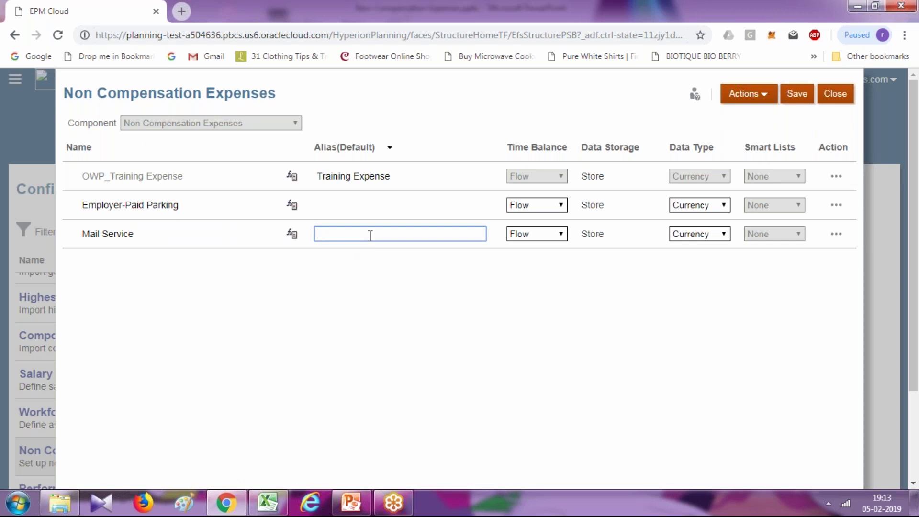
pyautogui.write('Employee Mail Service')
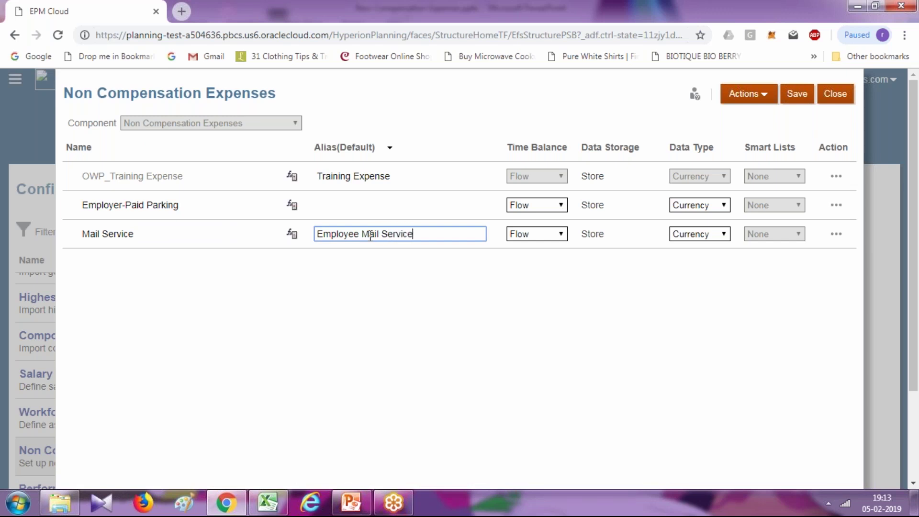
pyautogui.click(812, 98)
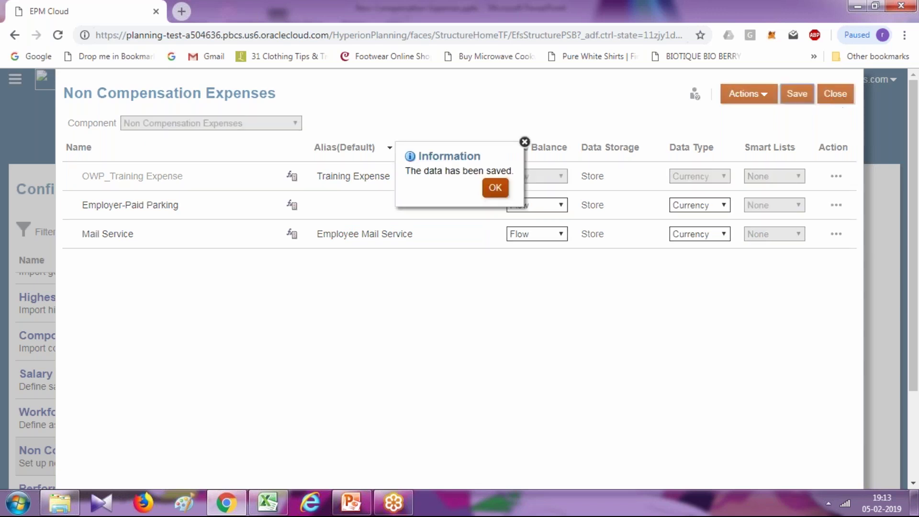
pyautogui.click(494, 187)
# - Close the expense setup and choose Refresh Database from the Workforce configuration actions
pyautogui.click(834, 96)
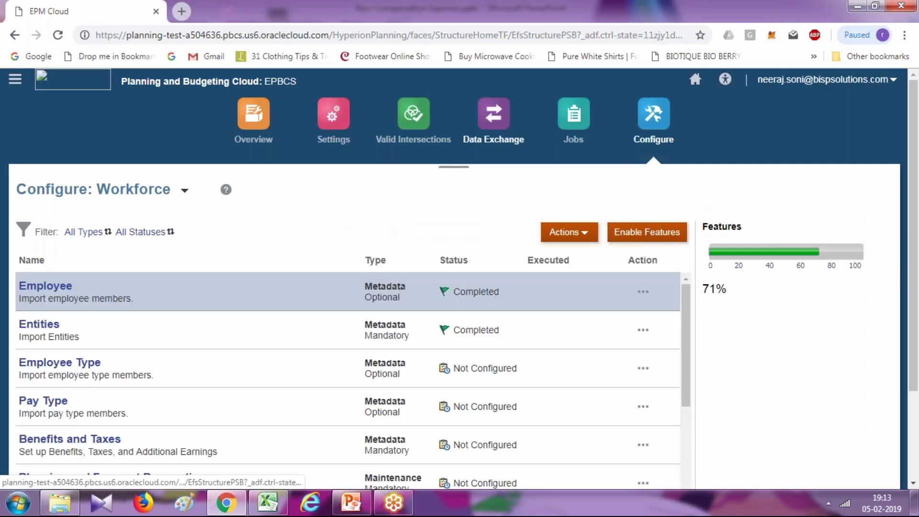
pyautogui.click(585, 234)
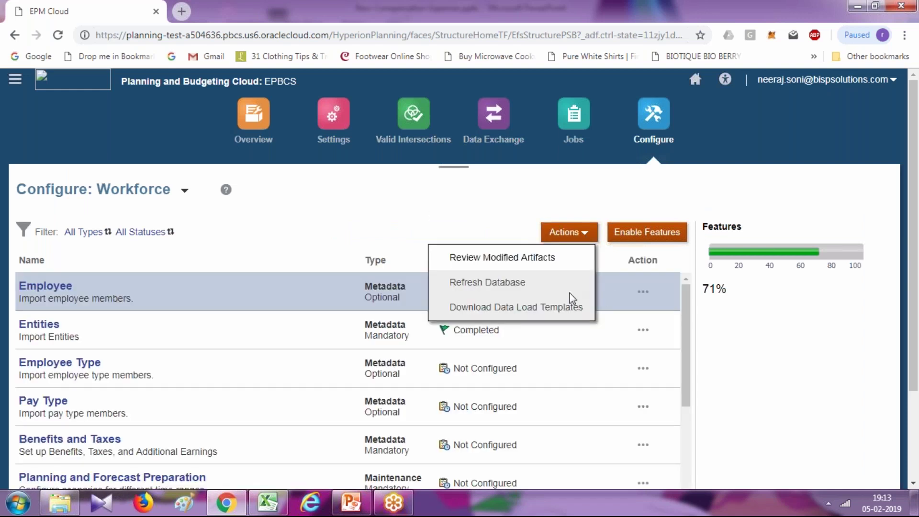
pyautogui.click(518, 290)
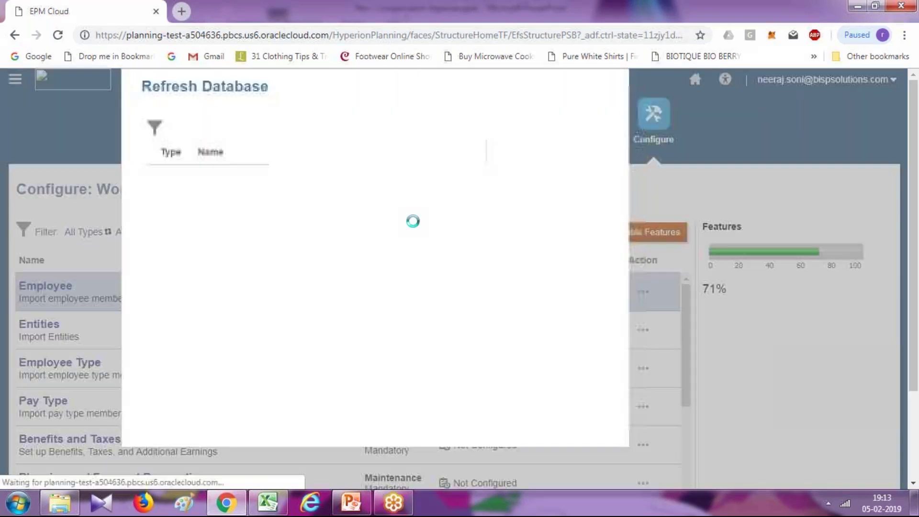
# - Create and run a database refresh, confirming the warning, then close the refresh pages once finished
pyautogui.click(667, 90)
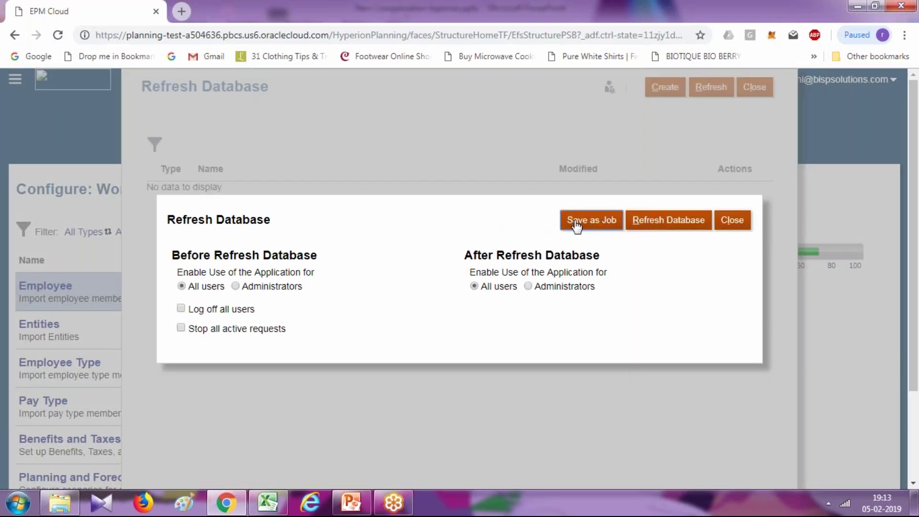
pyautogui.click(652, 226)
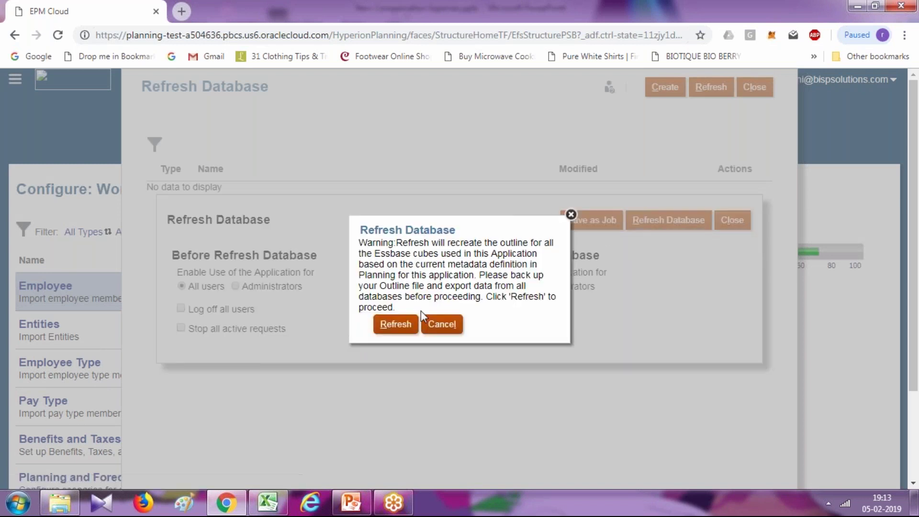
pyautogui.click(397, 323)
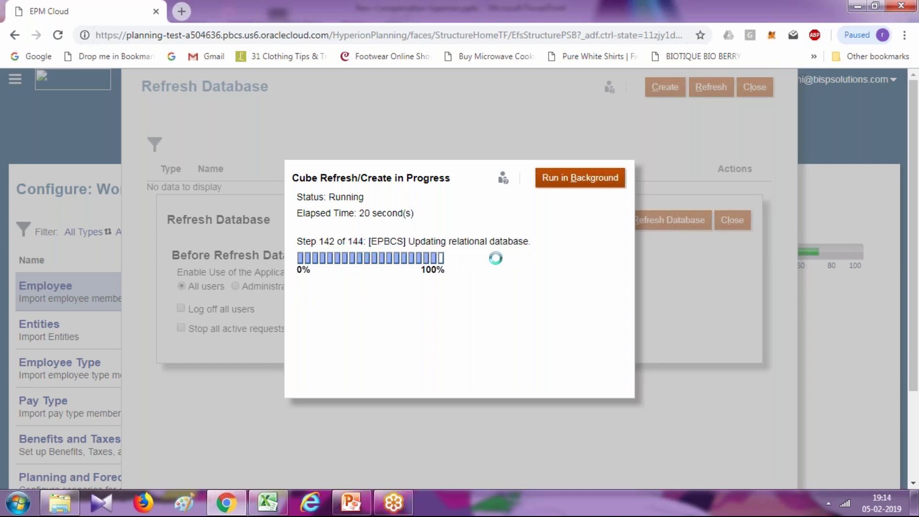
pyautogui.click(606, 182)
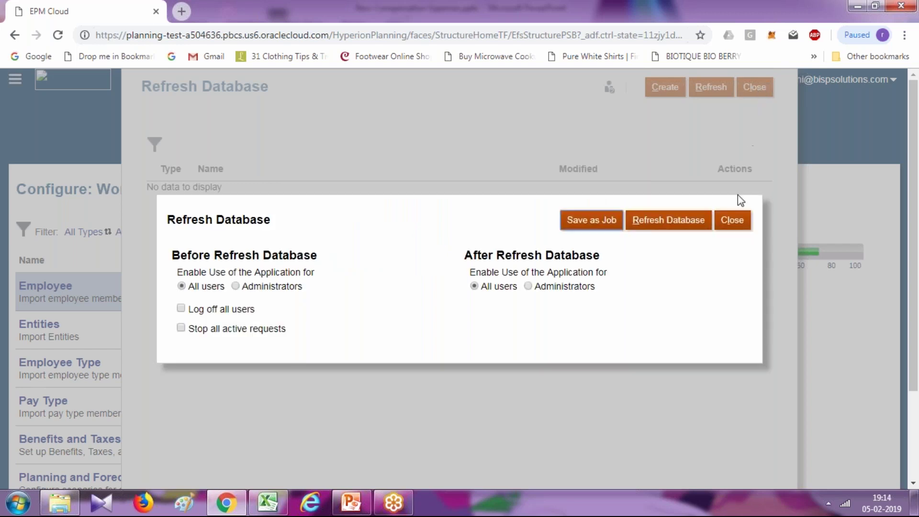
pyautogui.click(735, 225)
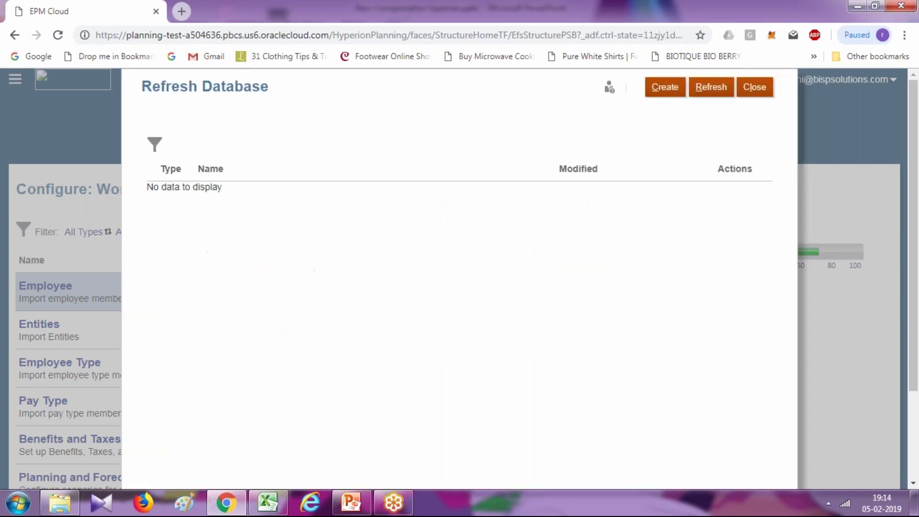
pyautogui.click(750, 88)
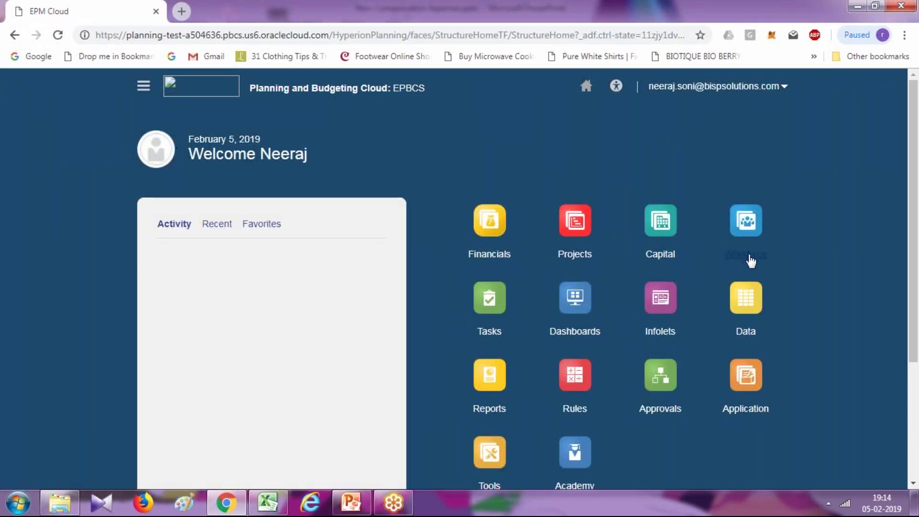
# - Go to Workforce Other Expenses and switch to the single-employee Enter Expenses form
pyautogui.click(750, 259)
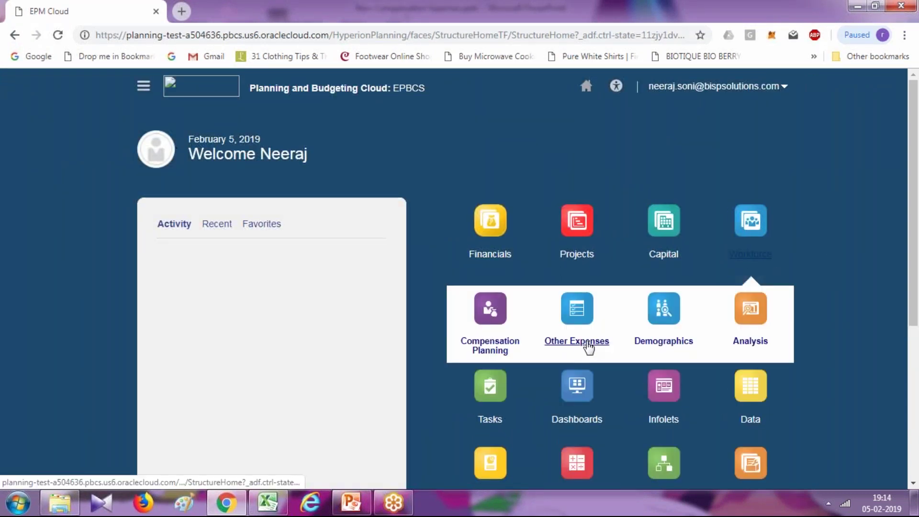
pyautogui.click(588, 344)
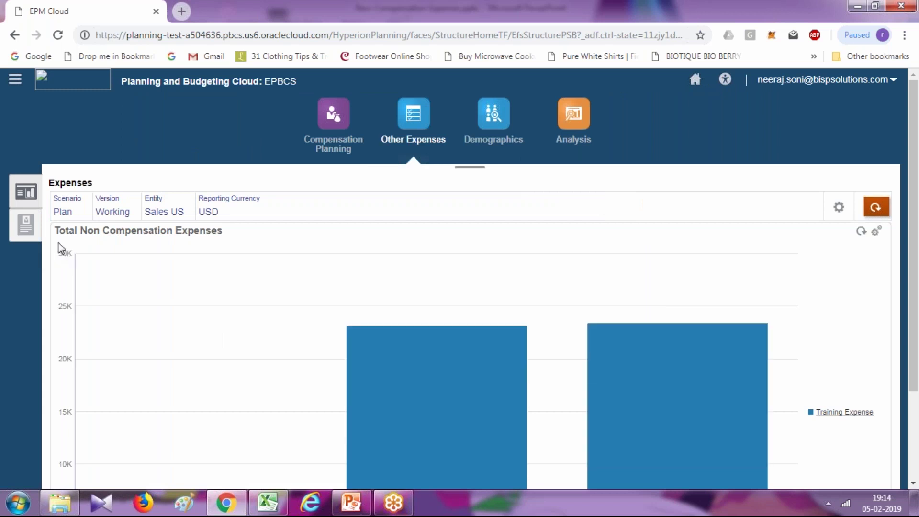
pyautogui.click(28, 229)
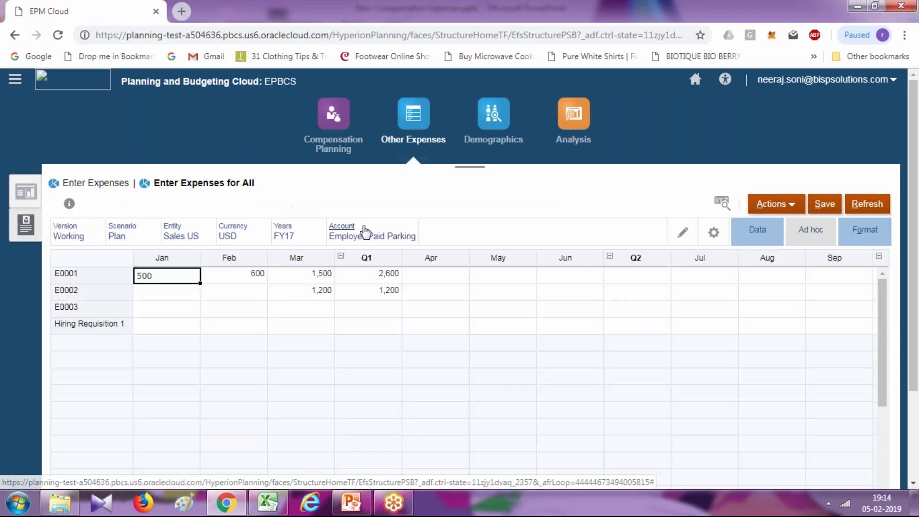
pyautogui.click(96, 182)
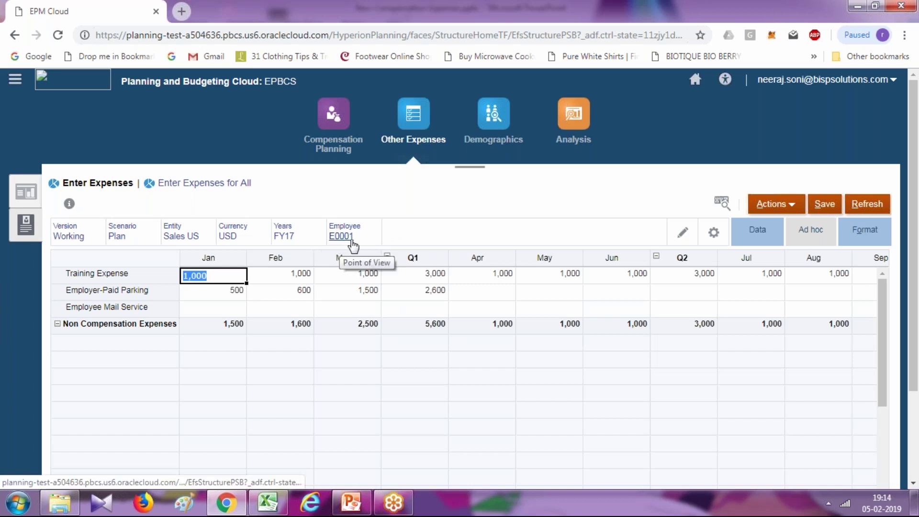
# - Enter Employee Mail Service amounts 200, 300 and 400 for Jan, Feb and Mar
pyautogui.click(220, 309)
pyautogui.press('Return')
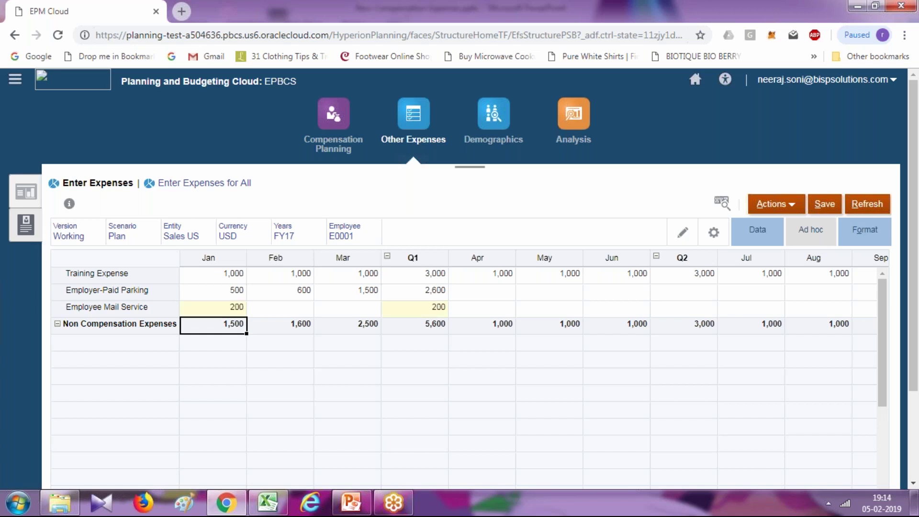
pyautogui.click(286, 308)
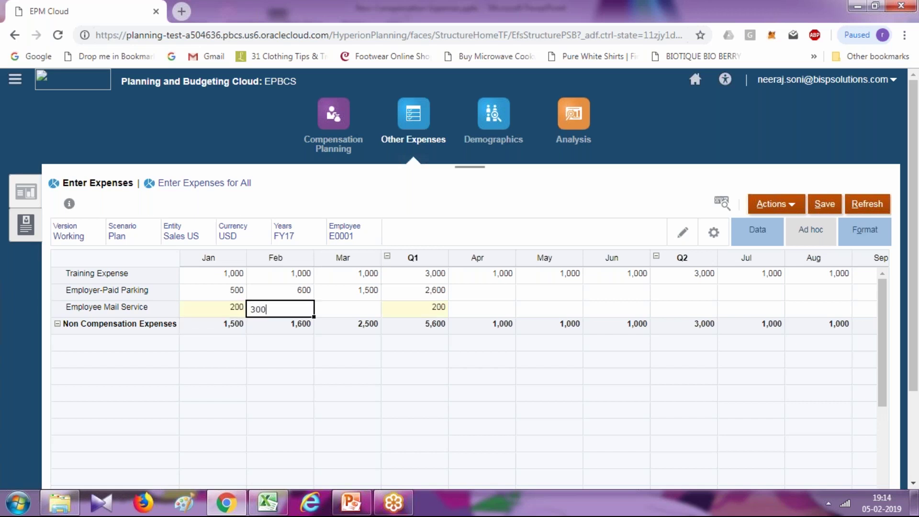
pyautogui.write('300')
pyautogui.press('Return')
pyautogui.click(359, 314)
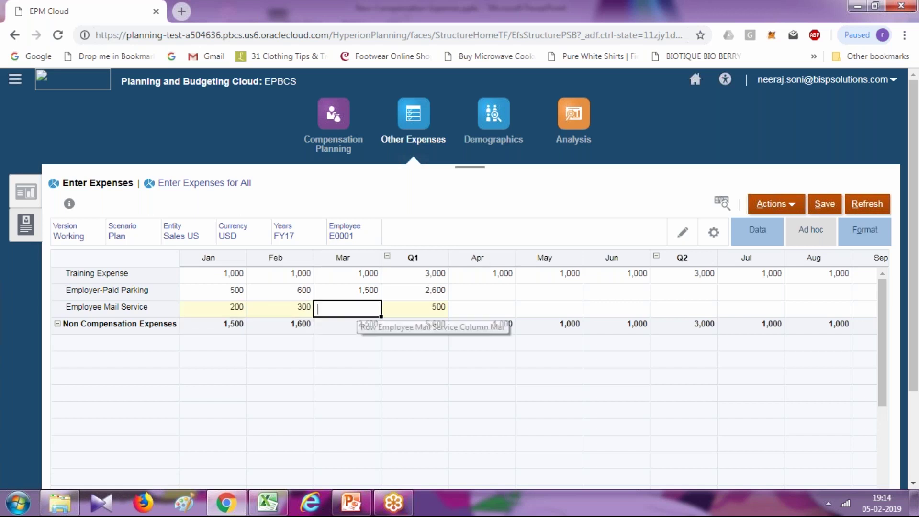
pyautogui.write('400')
pyautogui.press('Return')
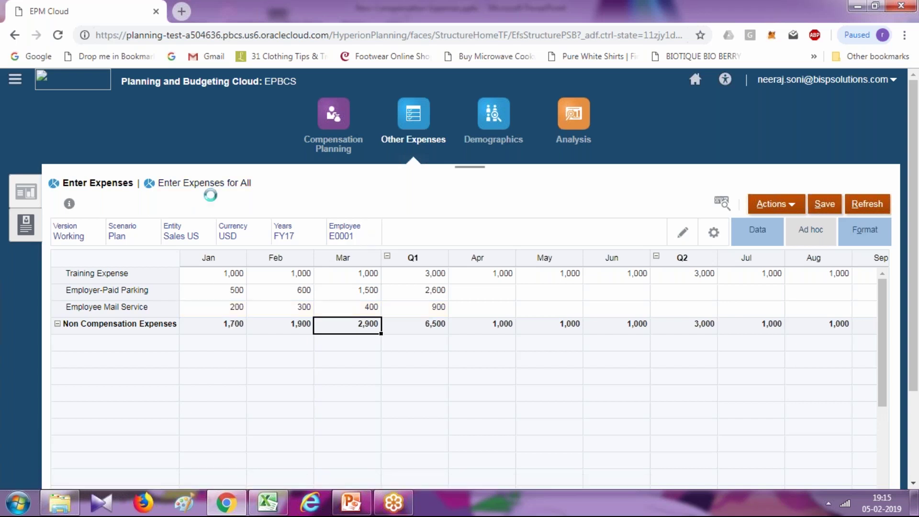
# - Switch to Enter Expenses for All and set the Account POV to Employee Mail Service
pyautogui.click(232, 184)
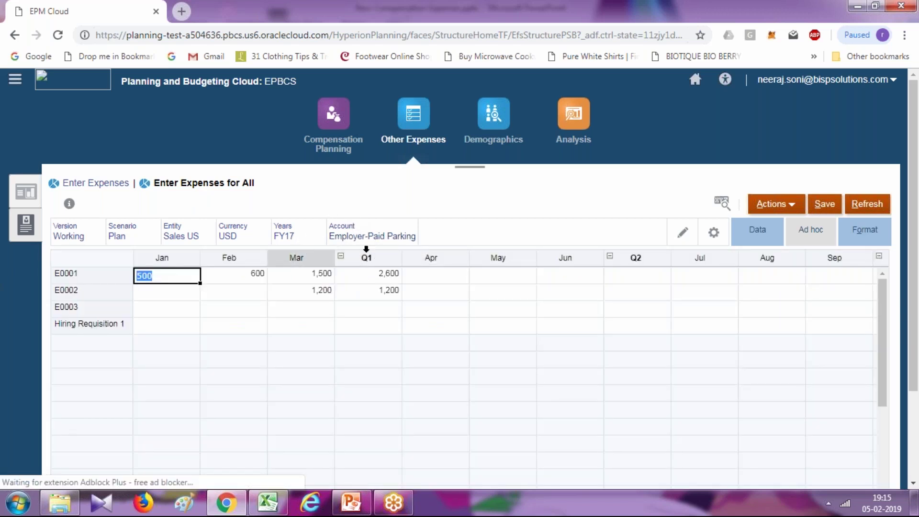
pyautogui.click(383, 239)
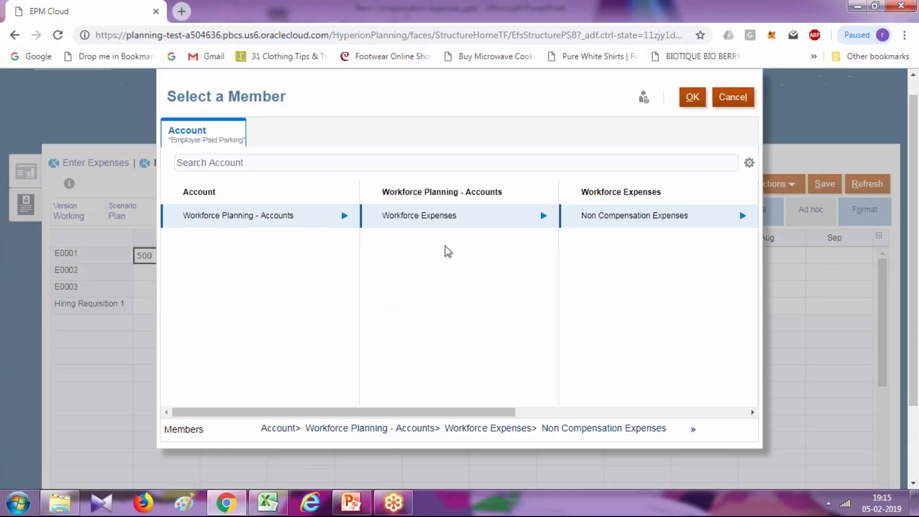
pyautogui.click(742, 215)
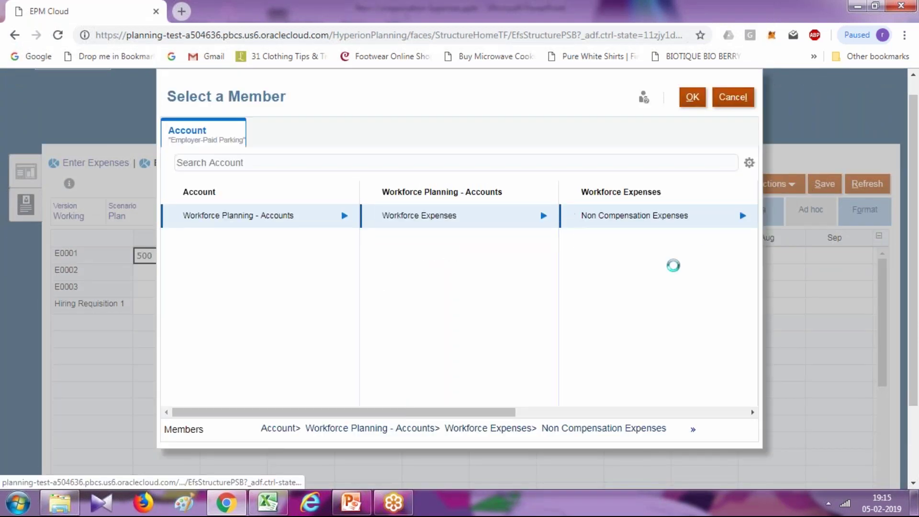
pyautogui.scroll(-2, 563, 314)
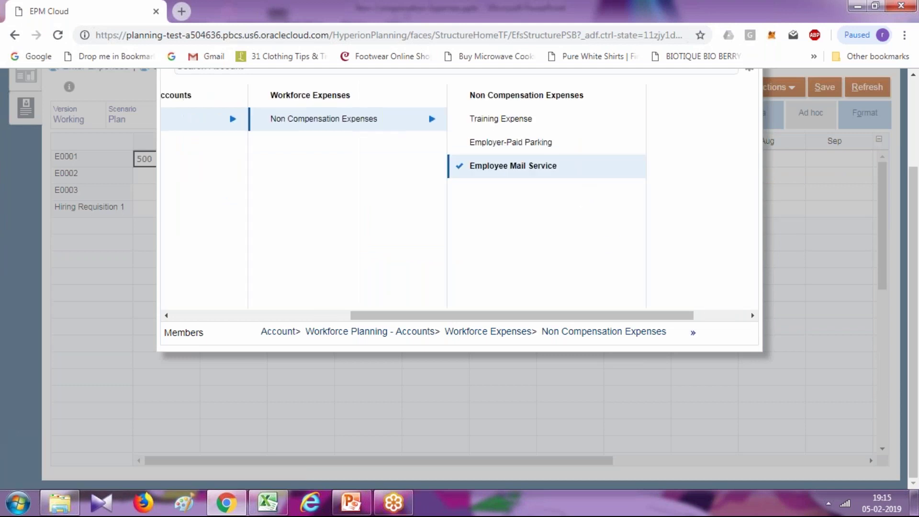
pyautogui.scroll(3, 702, 152)
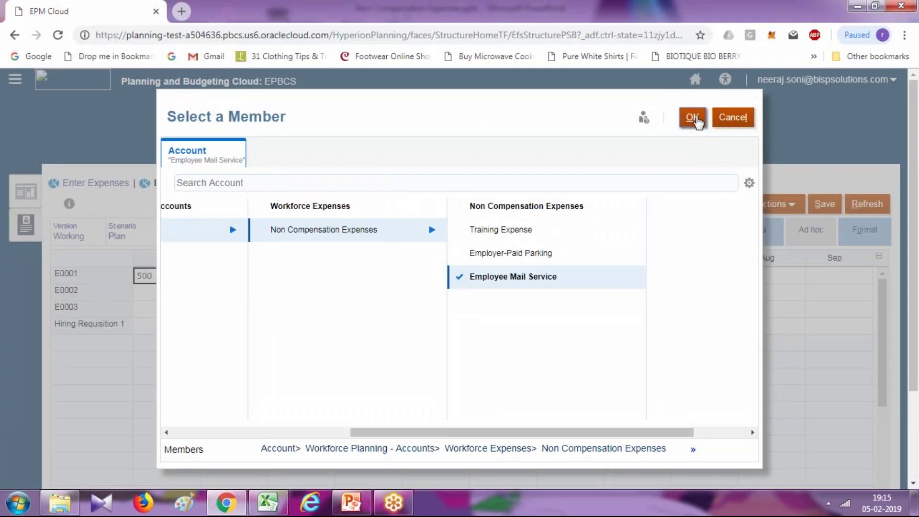
pyautogui.click(692, 117)
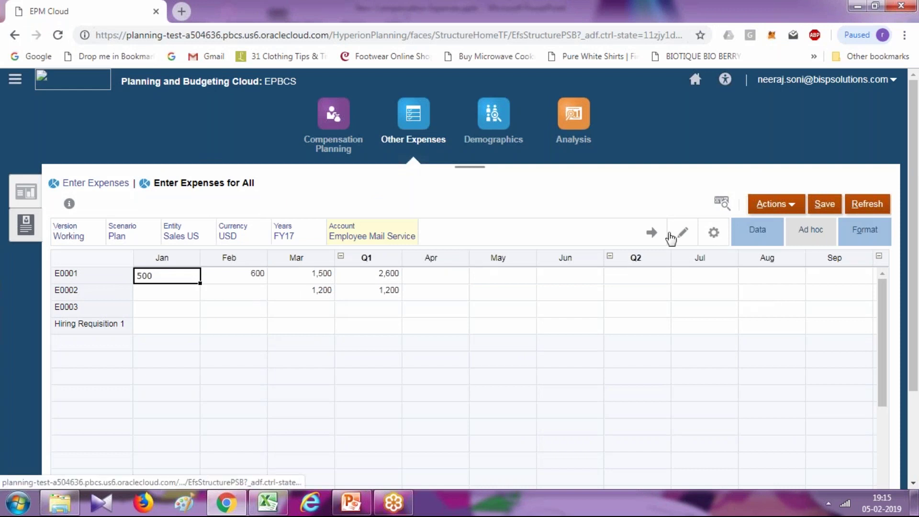
pyautogui.click(651, 233)
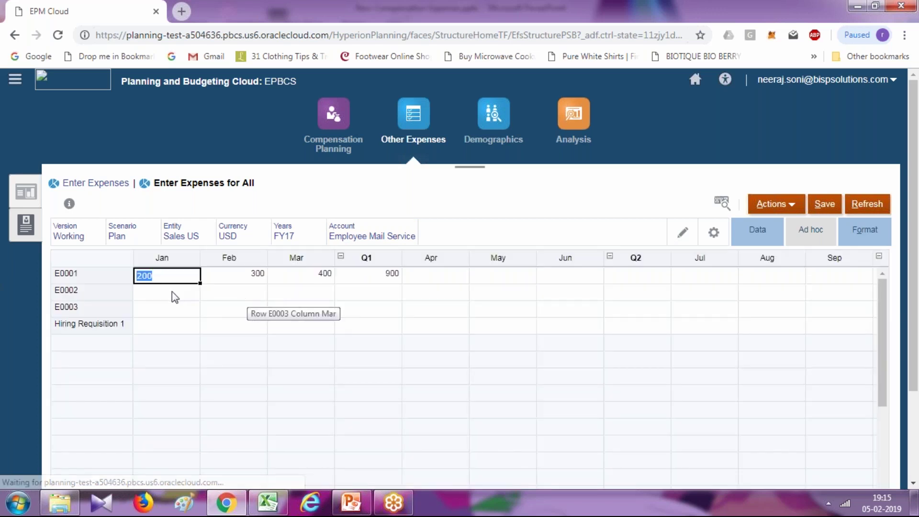
# - Enter 500 for Jan and 600 for Feb for employee E0002 and save
pyautogui.click(171, 291)
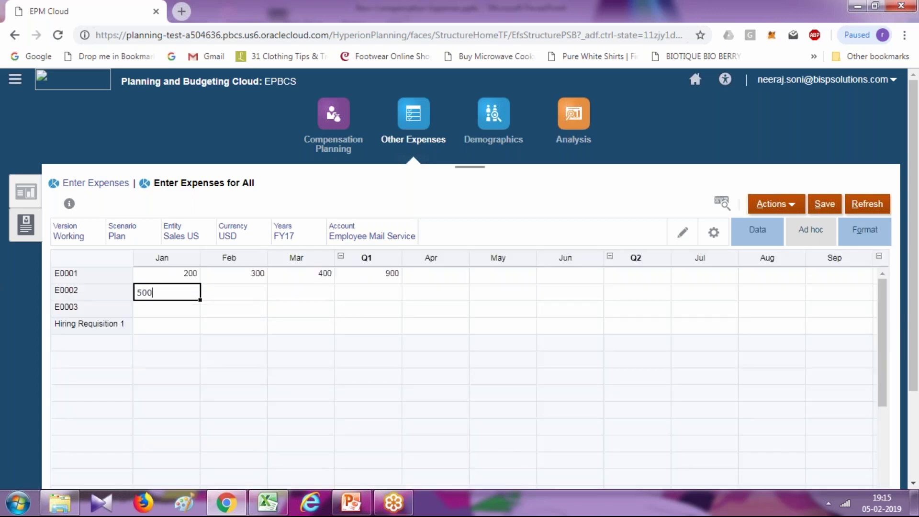
pyautogui.press('Return')
pyautogui.click(214, 296)
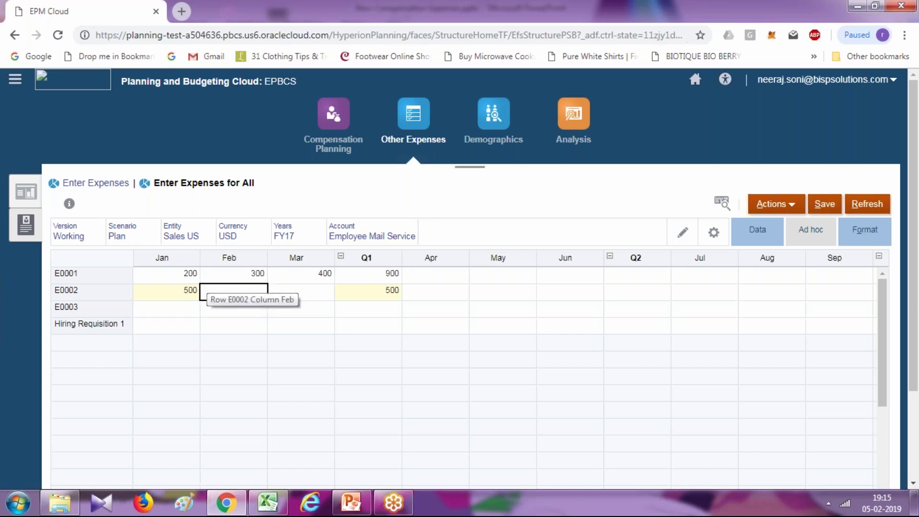
pyautogui.write('600')
pyautogui.press('Return')
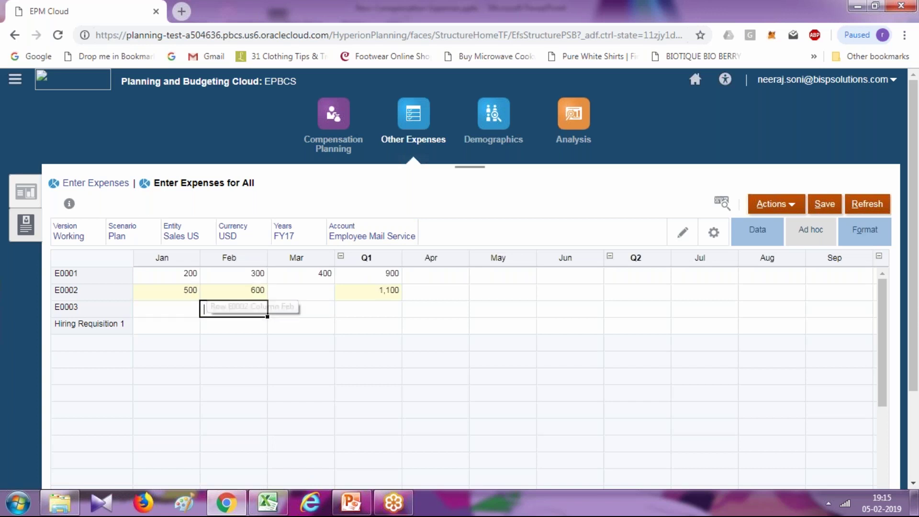
pyautogui.click(821, 205)
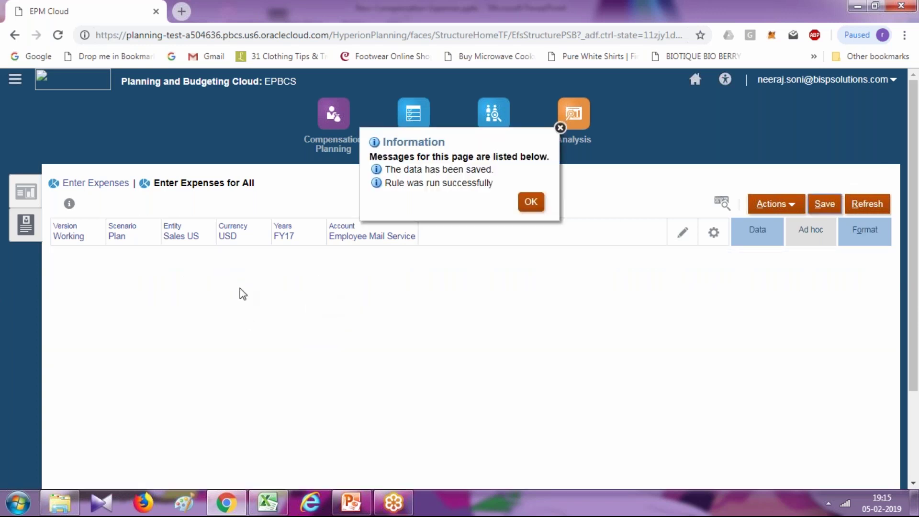
# - Dismiss the save message and review the Total Non Compensation Expenses chart on the Expenses dashboard
pyautogui.click(530, 201)
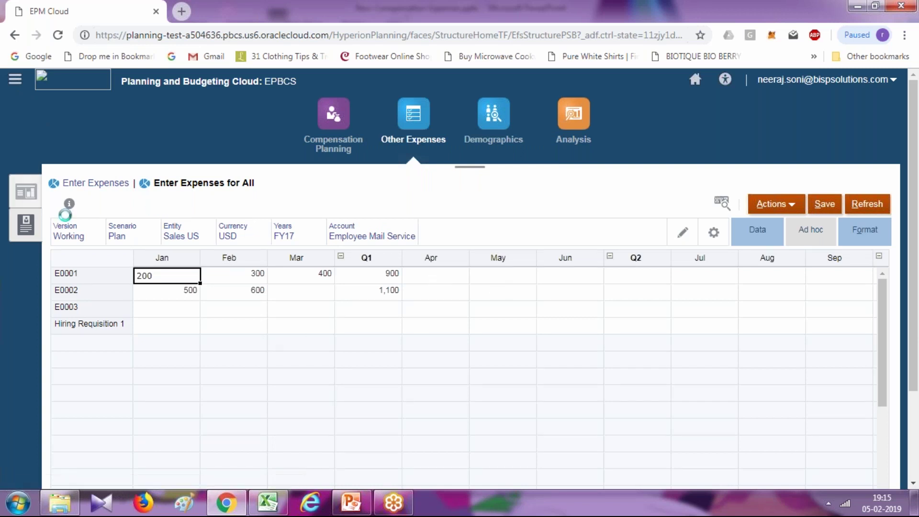
pyautogui.click(26, 192)
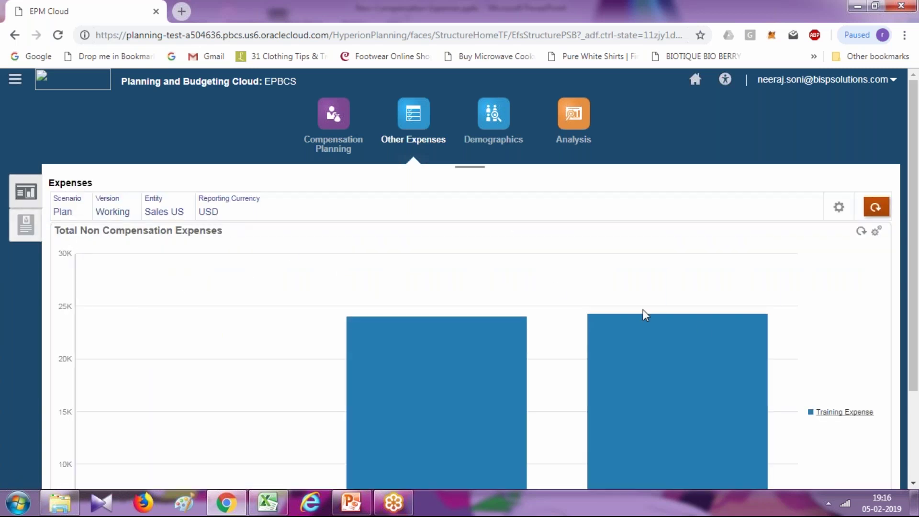
pyautogui.scroll(-3, 622, 325)
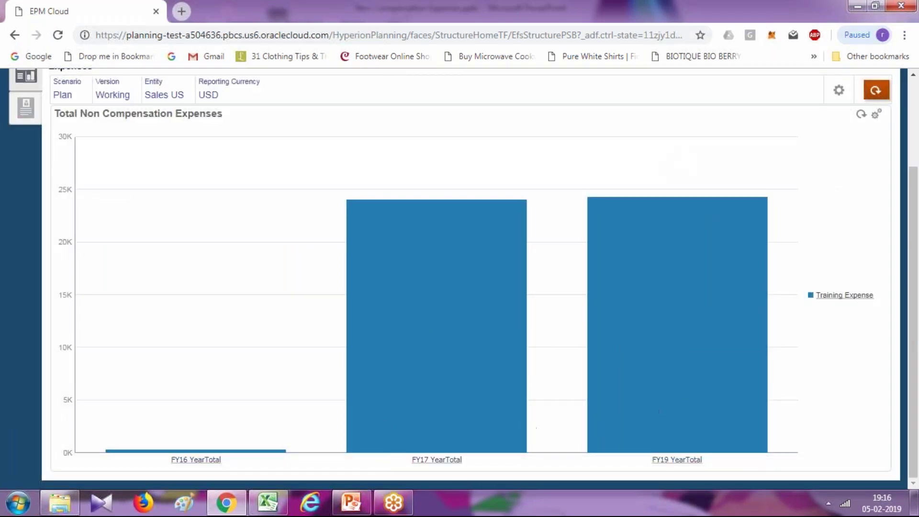
pyautogui.scroll(3, 603, 349)
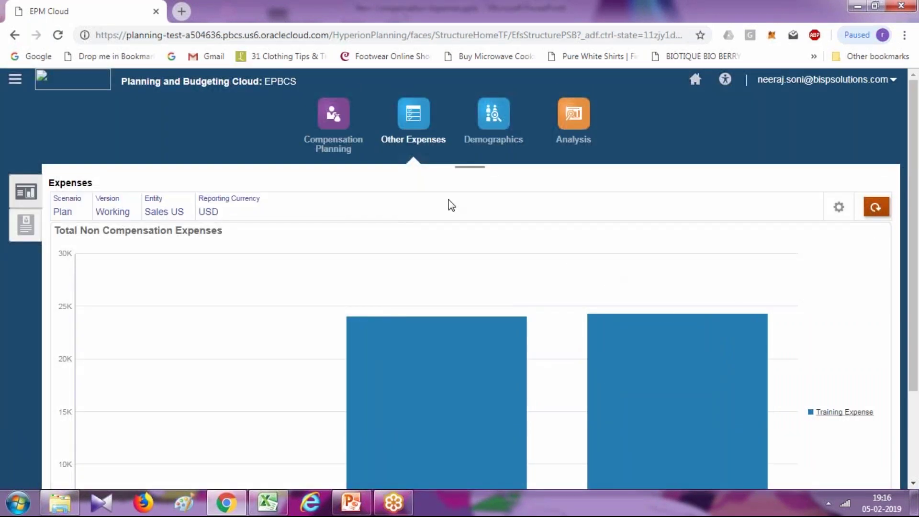
pyautogui.click(48, 80)
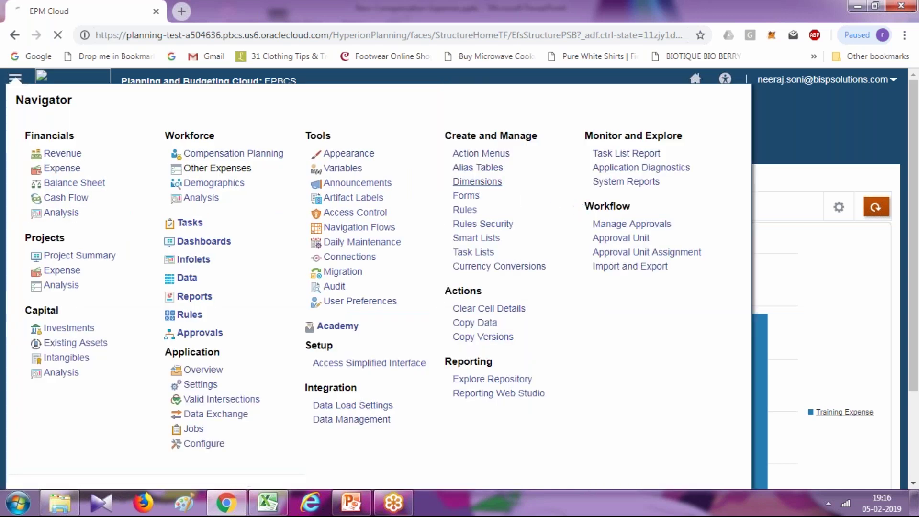
# - In the OEP_WFP account tree, expand down to OWP_Non Compensation Expenses and select Mail Service
pyautogui.click(477, 182)
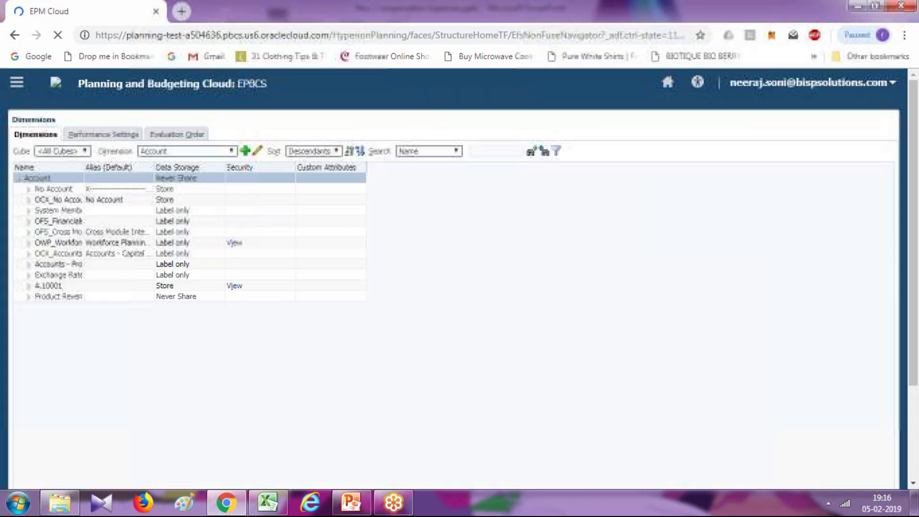
pyautogui.click(46, 152)
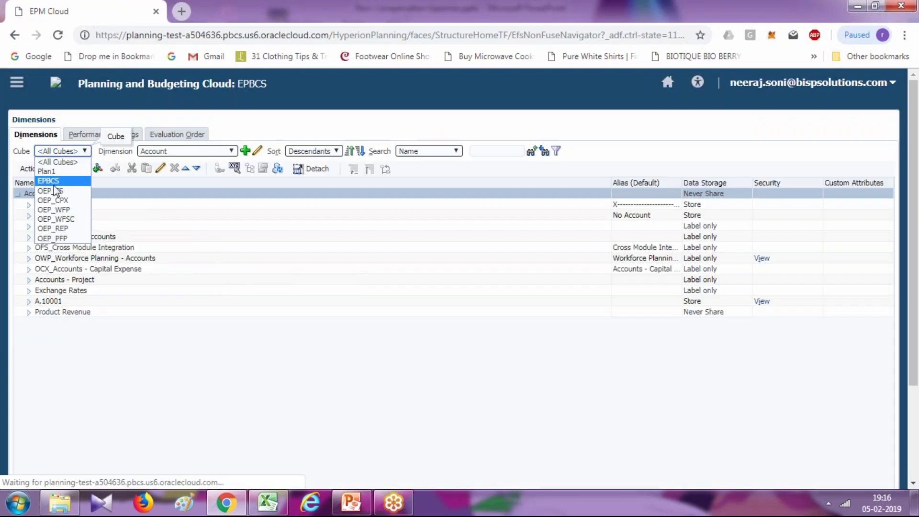
pyautogui.click(59, 210)
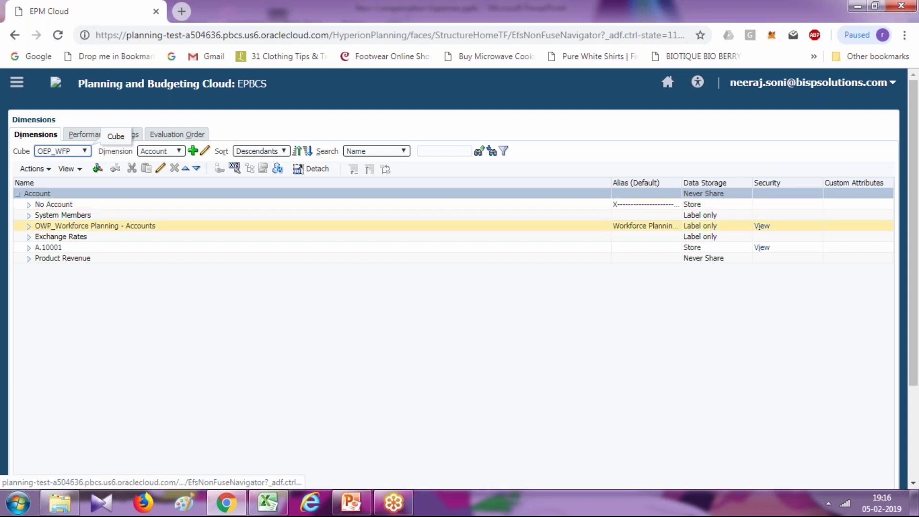
pyautogui.doubleClick(115, 226)
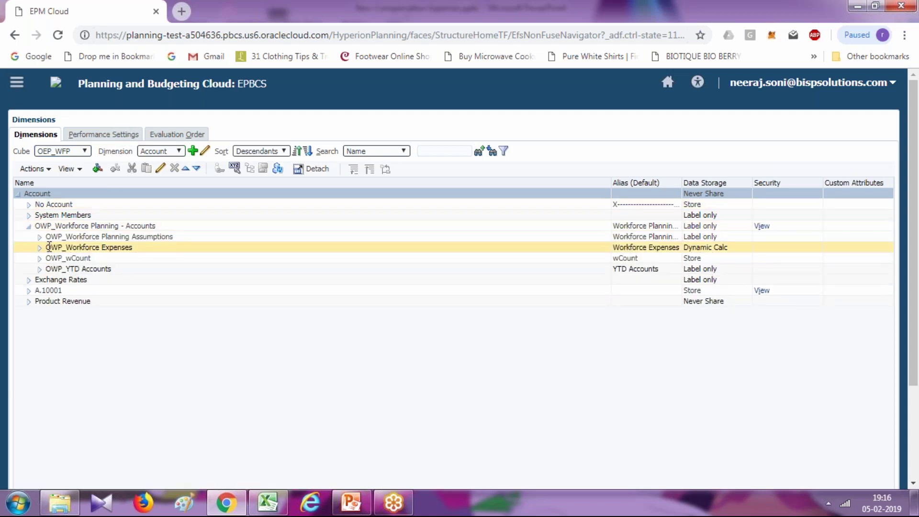
pyautogui.click(40, 249)
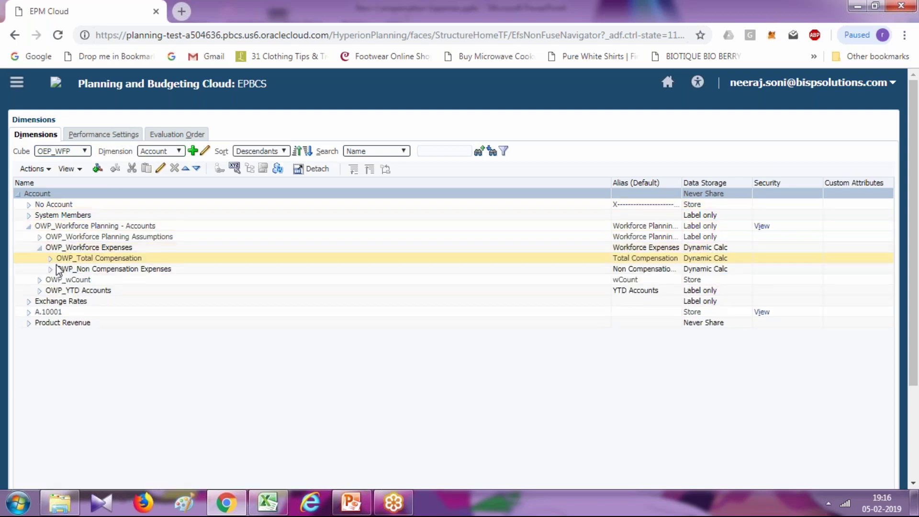
pyautogui.click(51, 269)
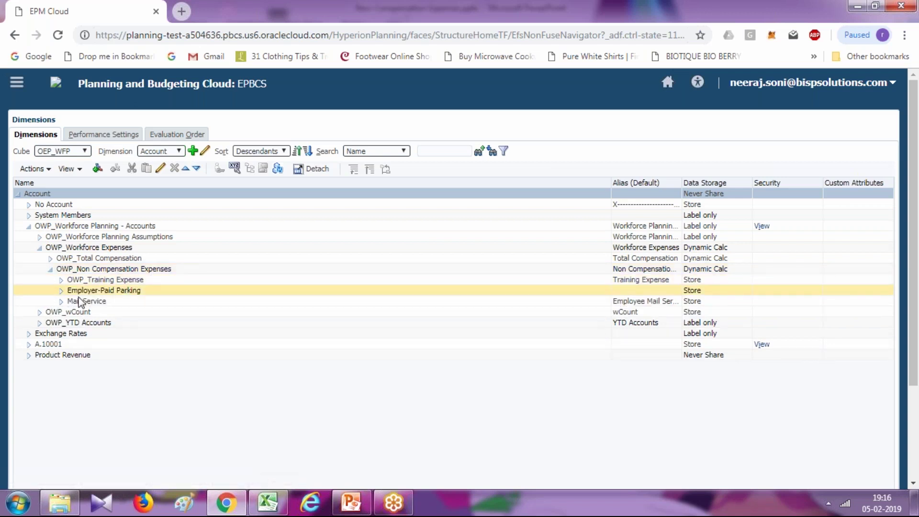
pyautogui.click(119, 301)
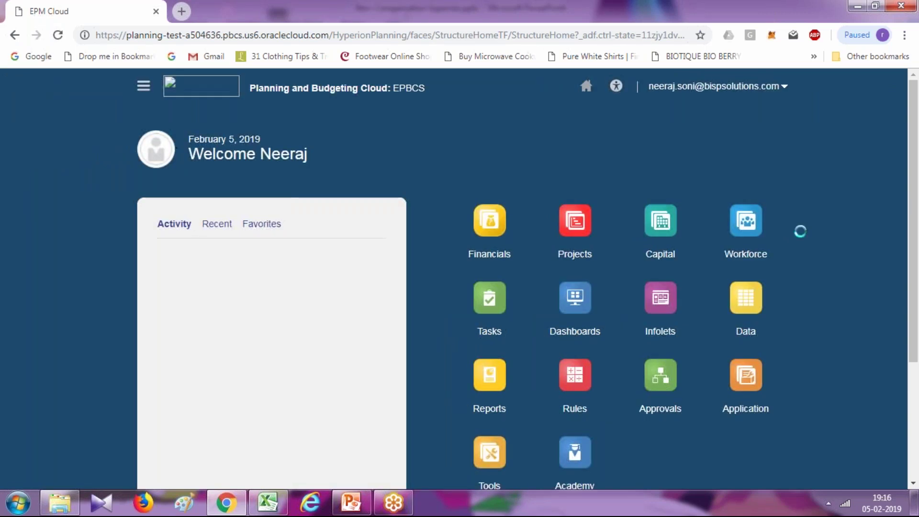
# - Open Application Overview's Dimensions list filtered to the OEP_WFP cube
pyautogui.scroll(-3, 850, 271)
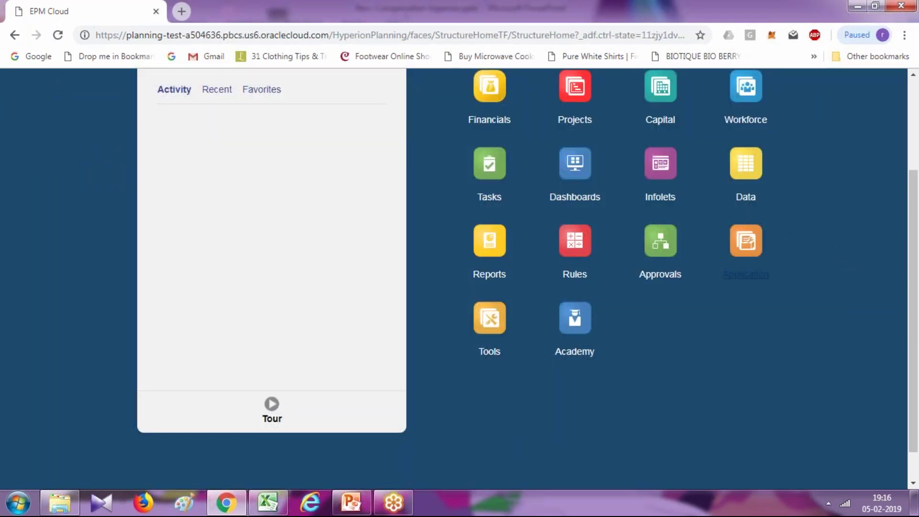
pyautogui.click(747, 277)
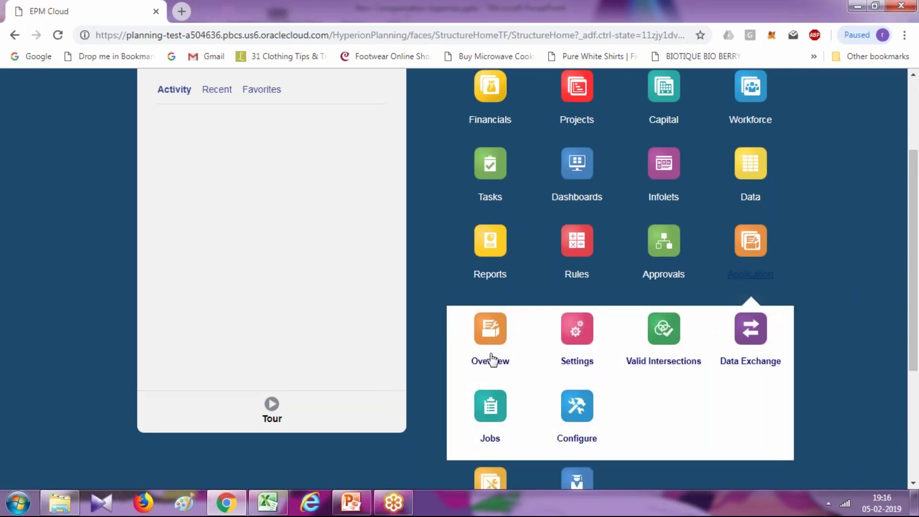
pyautogui.click(492, 363)
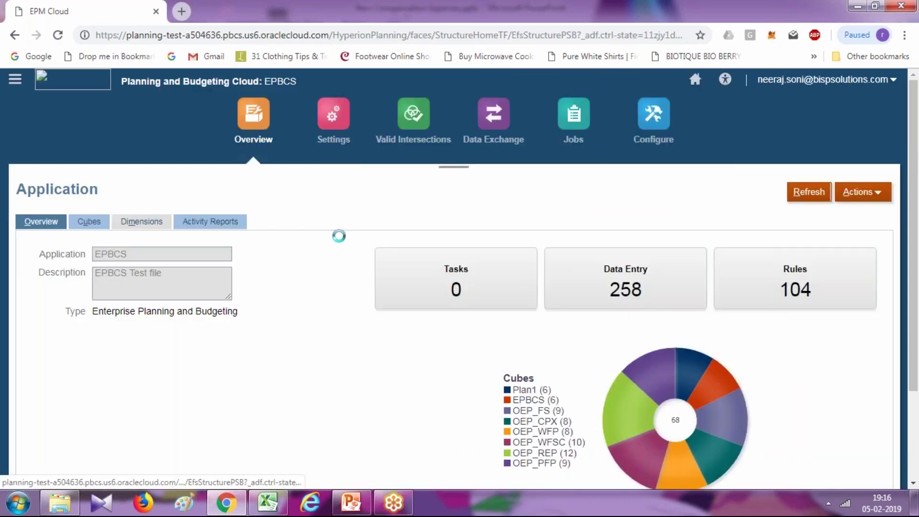
pyautogui.click(141, 221)
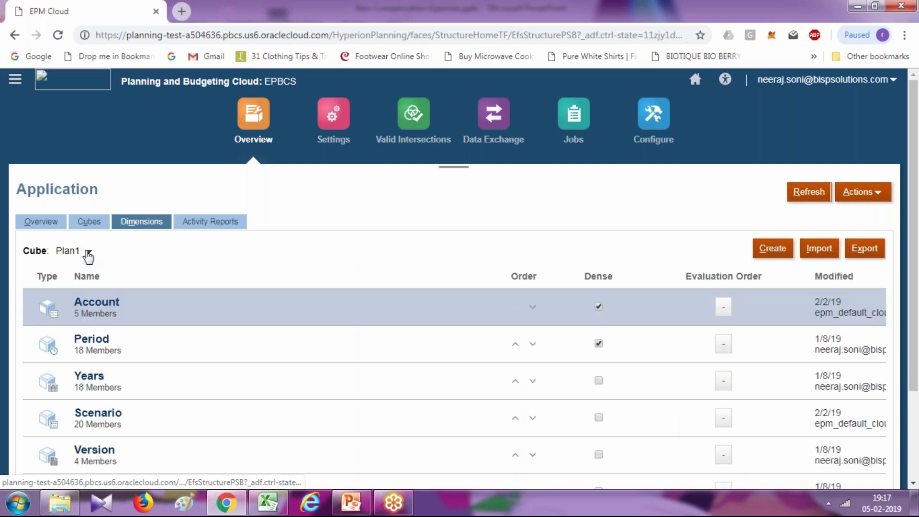
pyautogui.click(85, 251)
pyautogui.click(123, 350)
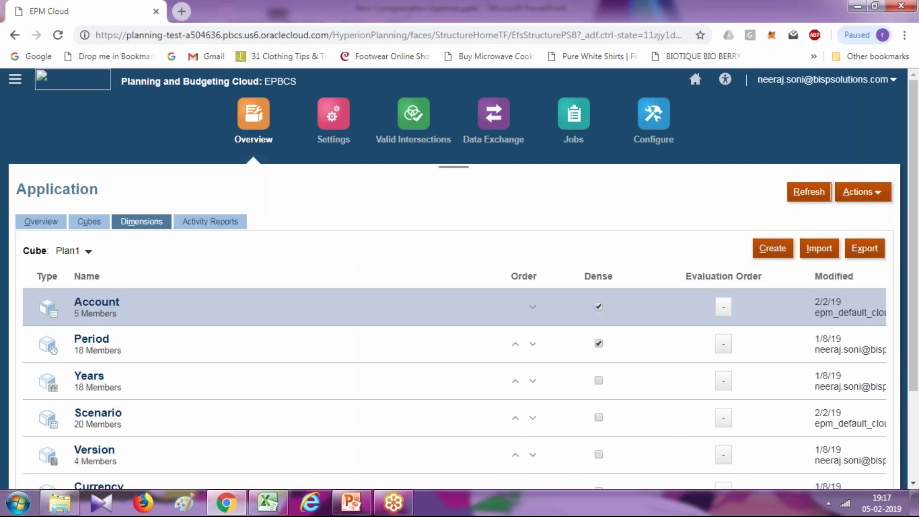
pyautogui.scroll(-3, 324, 291)
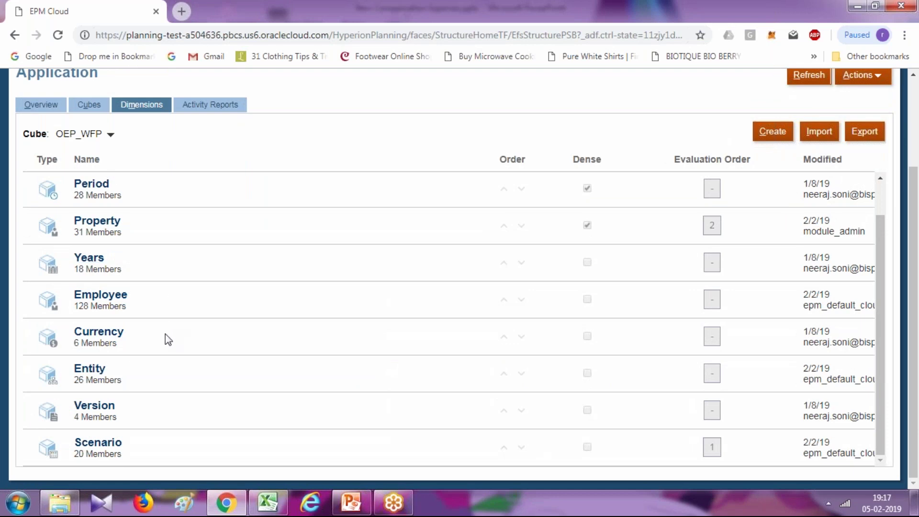
pyautogui.scroll(3, 99, 225)
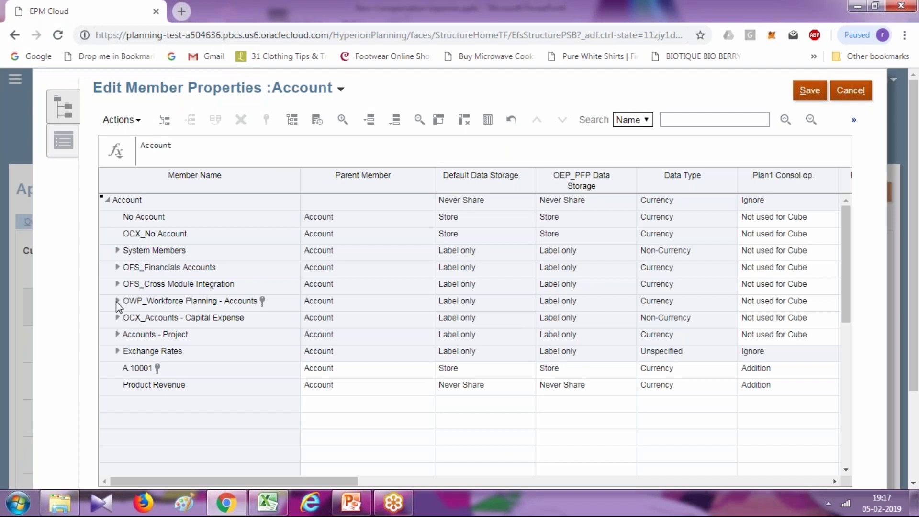
# - Expand Workforce Planning - Accounts, Workforce Expenses and Non Compensation Expenses to reveal Mail Service, then cancel
pyautogui.click(126, 302)
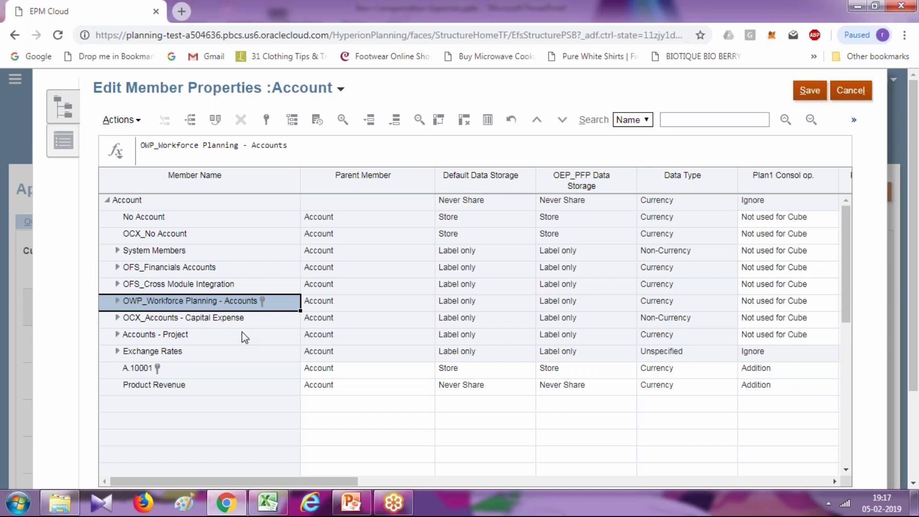
pyautogui.click(123, 305)
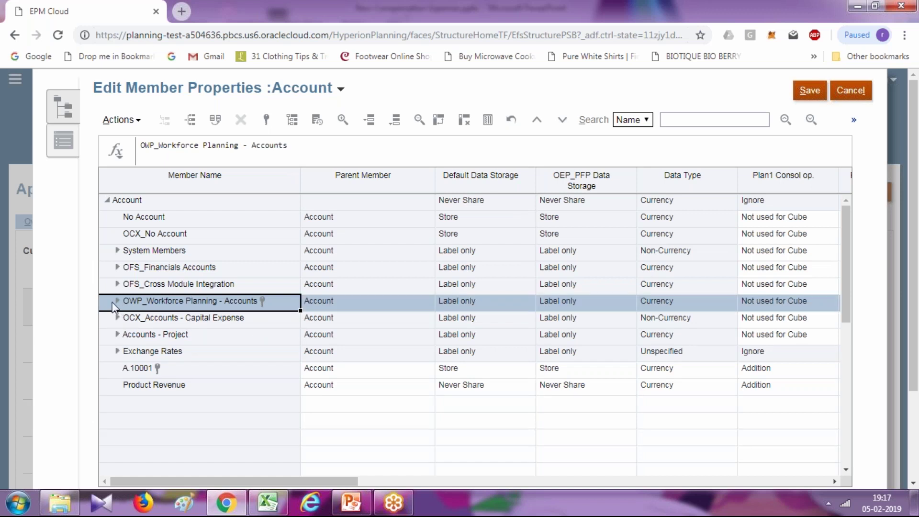
pyautogui.click(118, 301)
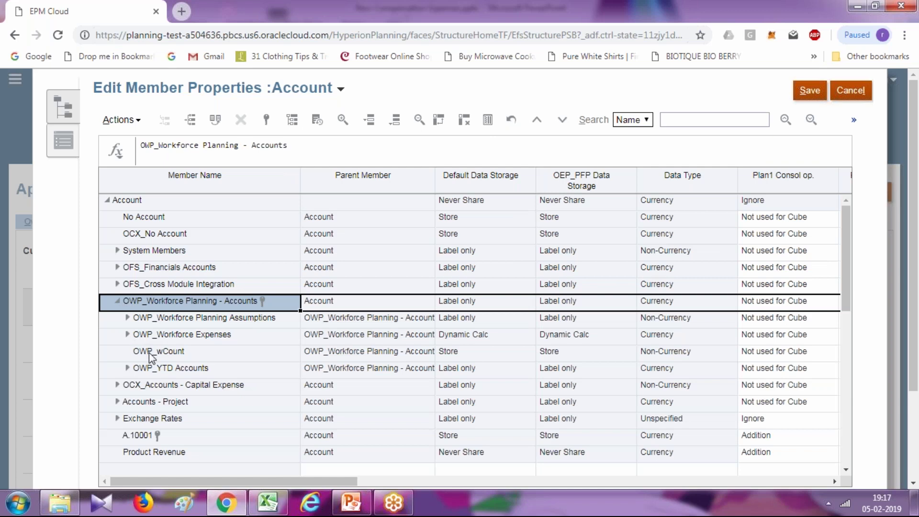
pyautogui.click(128, 335)
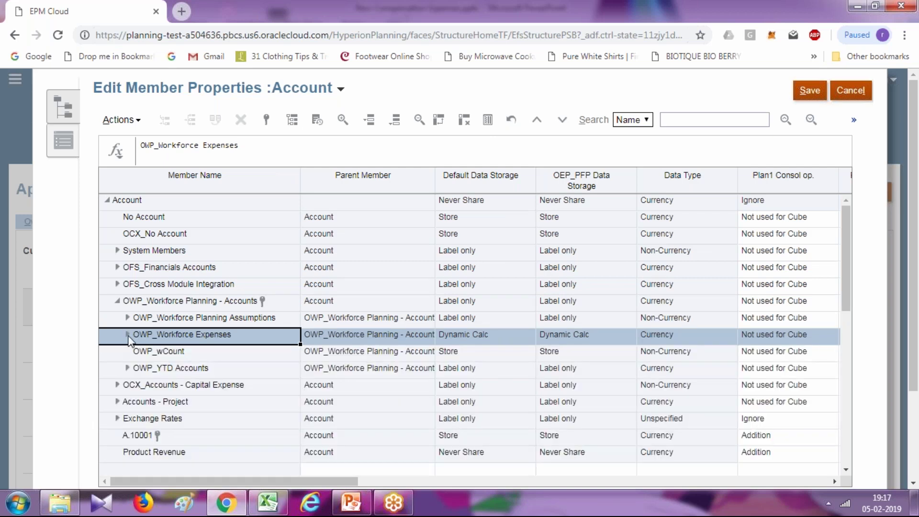
pyautogui.click(292, 119)
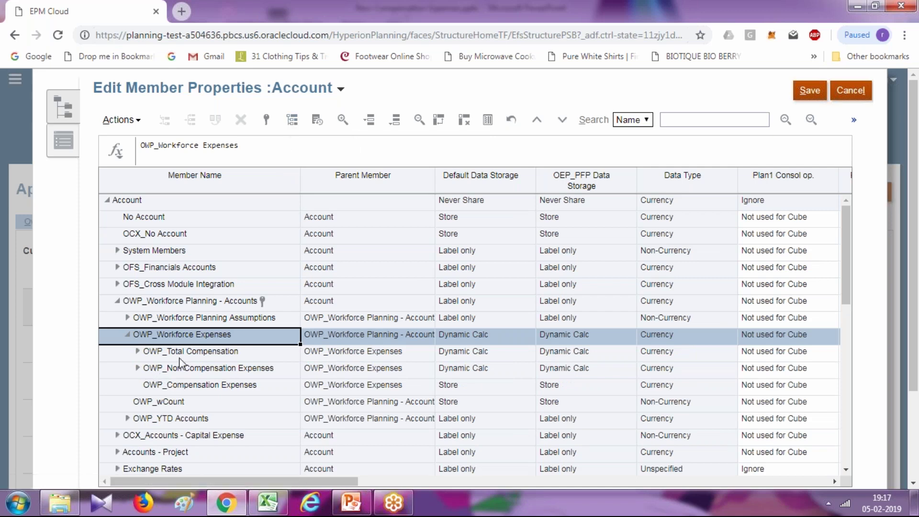
pyautogui.click(167, 368)
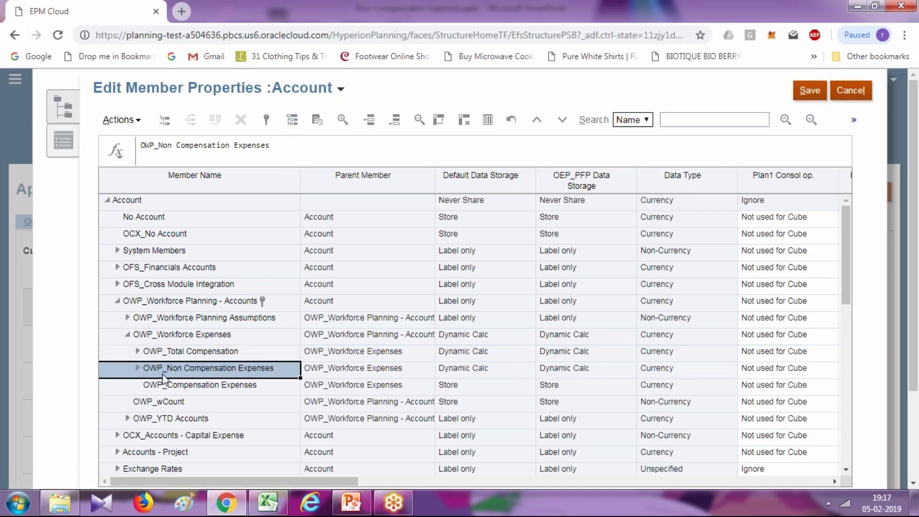
pyautogui.click(138, 368)
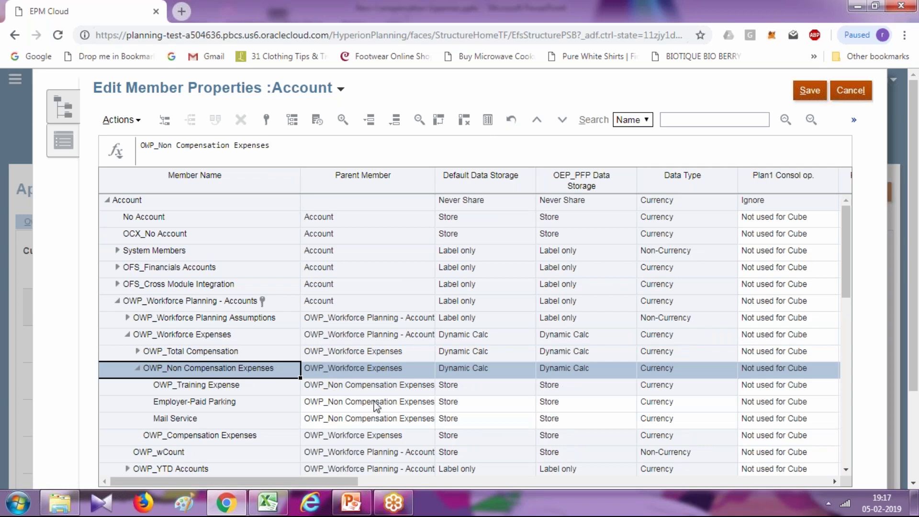
pyautogui.click(857, 98)
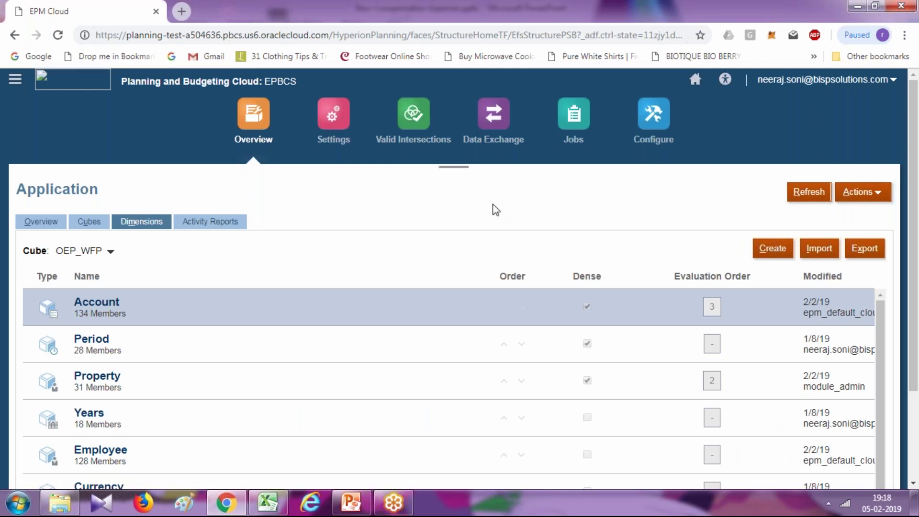
# - Bring up Non-Compensation Expenses.pptx and page through to slide 6, 'Any Question?'
pyautogui.moveTo(366, 511)
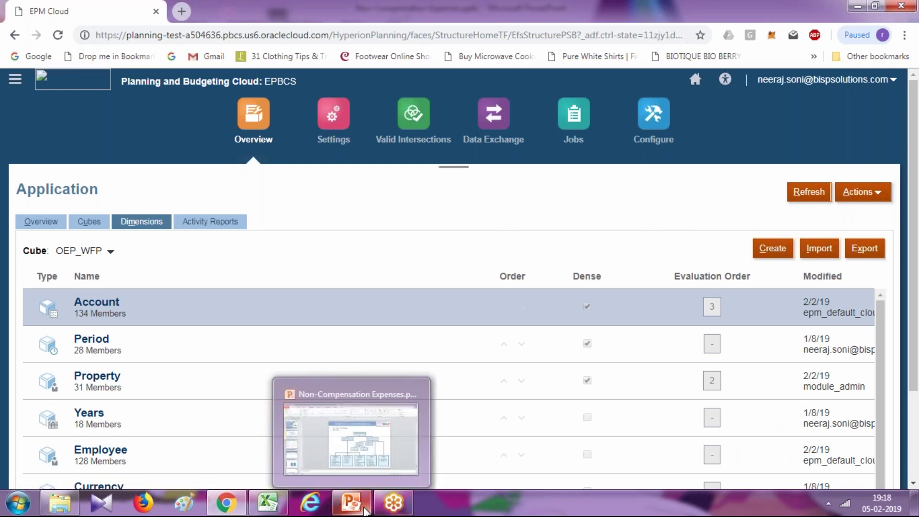
pyautogui.click(365, 511)
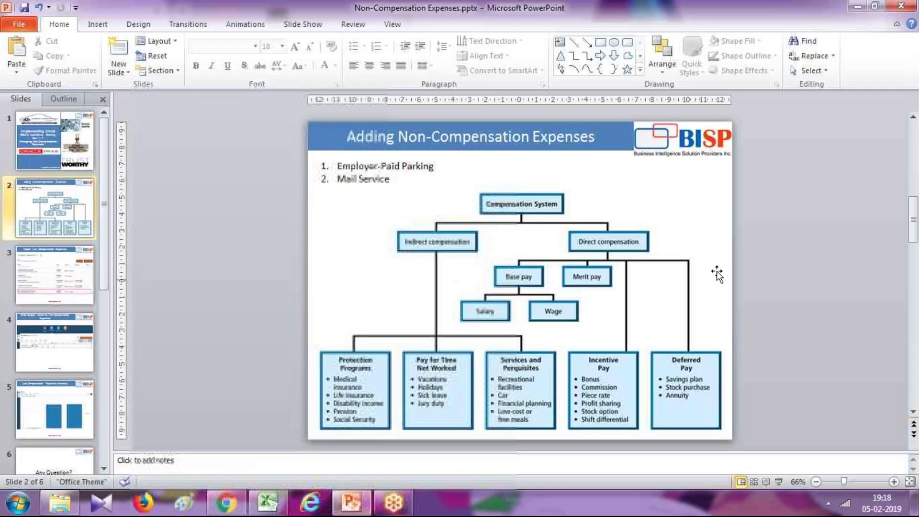
pyautogui.scroll(-1, 810, 263)
pyautogui.scroll(-1, 810, 263)
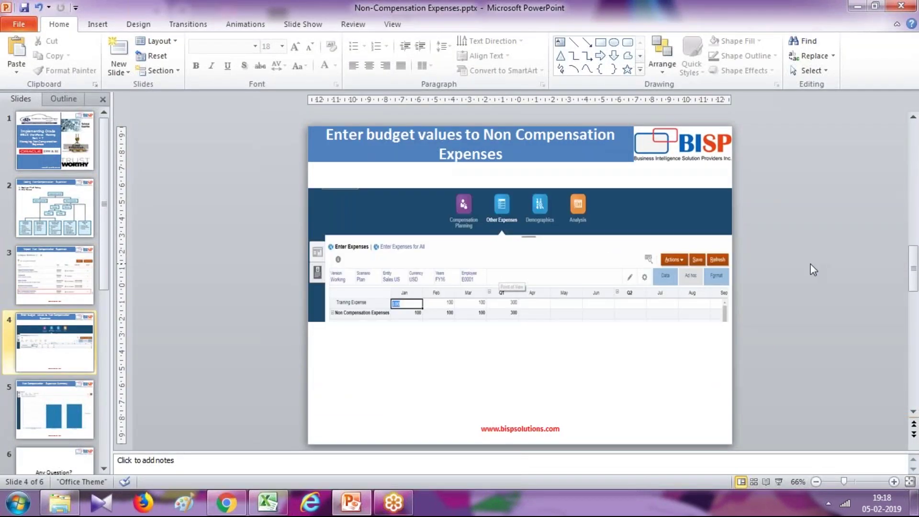
pyautogui.scroll(-1, 810, 263)
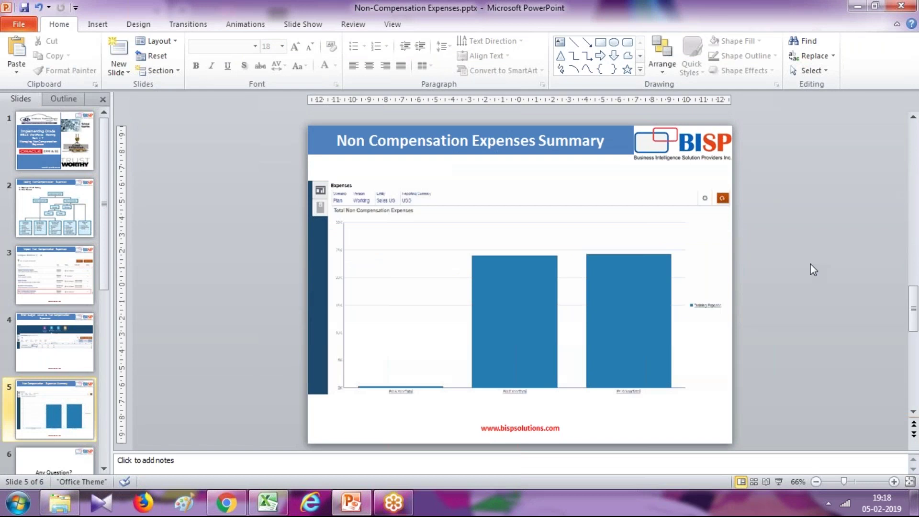
pyautogui.scroll(-1, 810, 263)
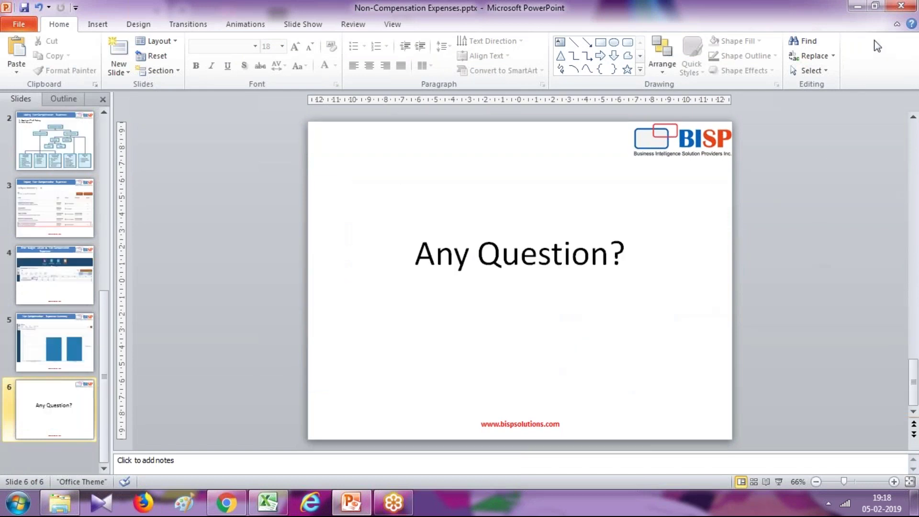
pyautogui.click(902, 6)
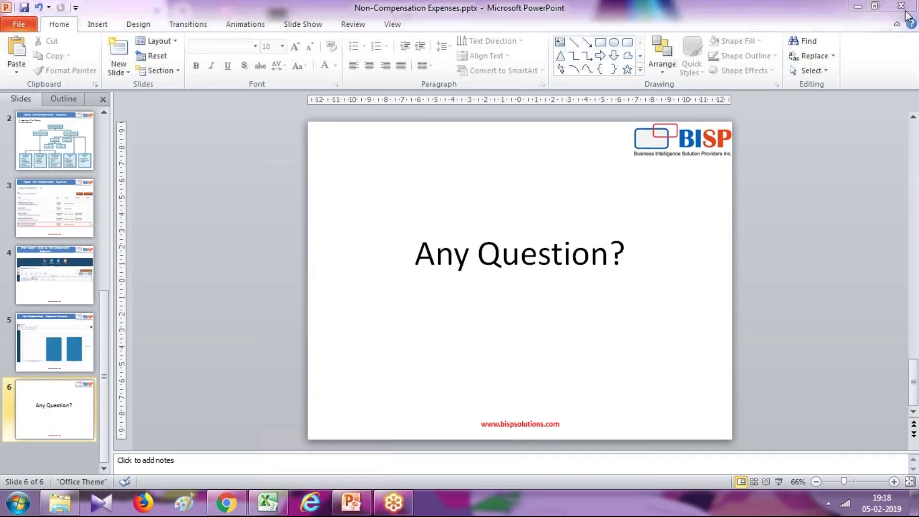